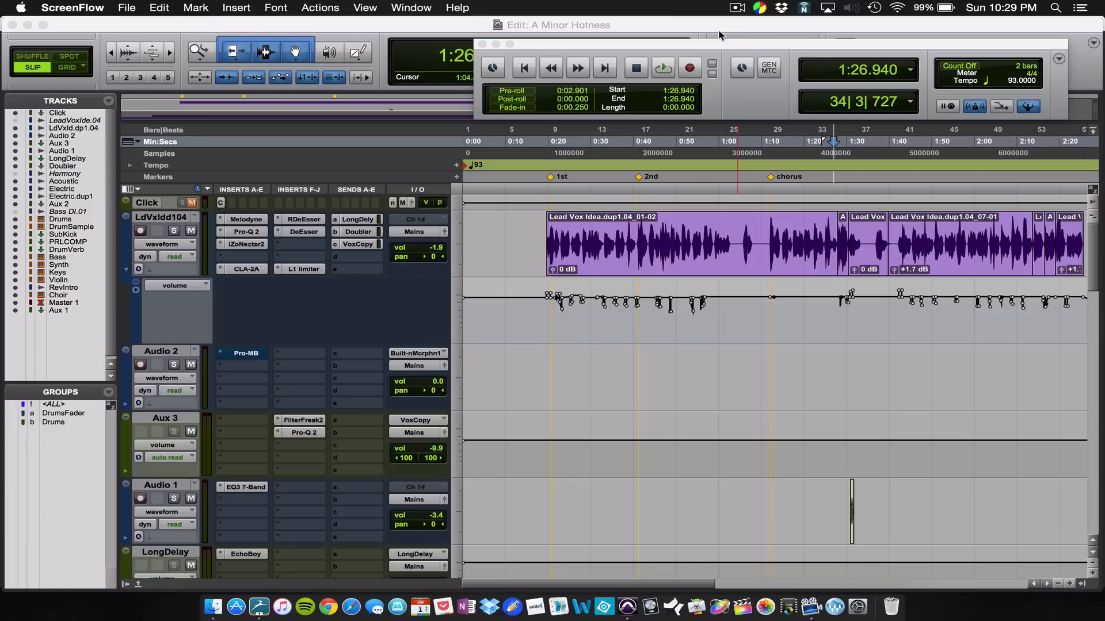
Step: Move the Transport window up and play the song from just before the chorus marker
left_click(719, 49)
left_click_drag(719, 47, 723, 26)
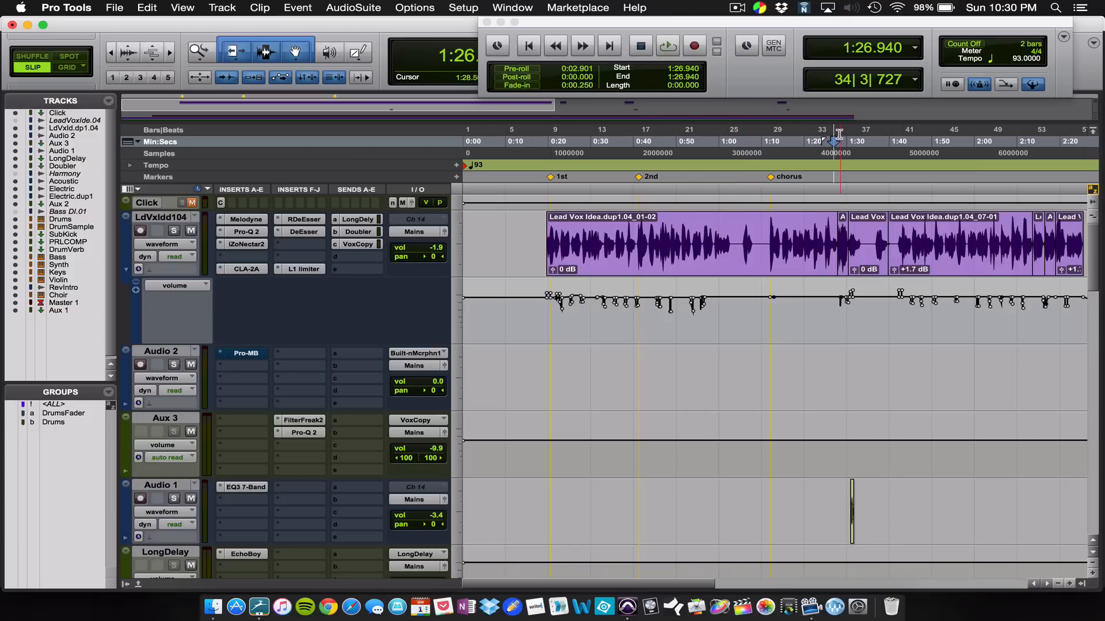
left_click(768, 156)
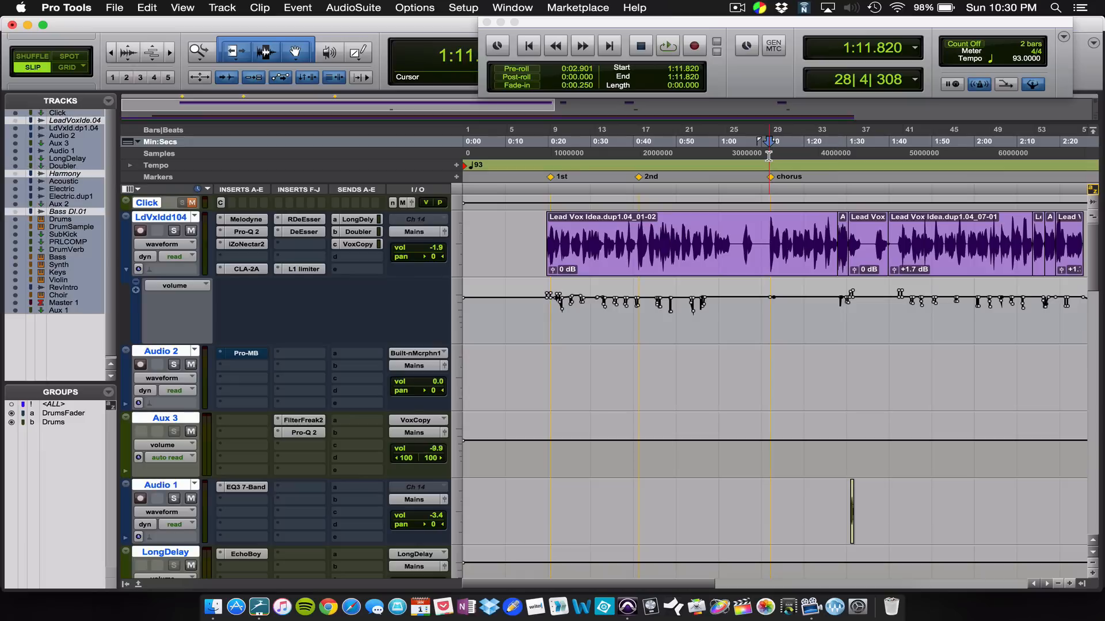
left_click(767, 155)
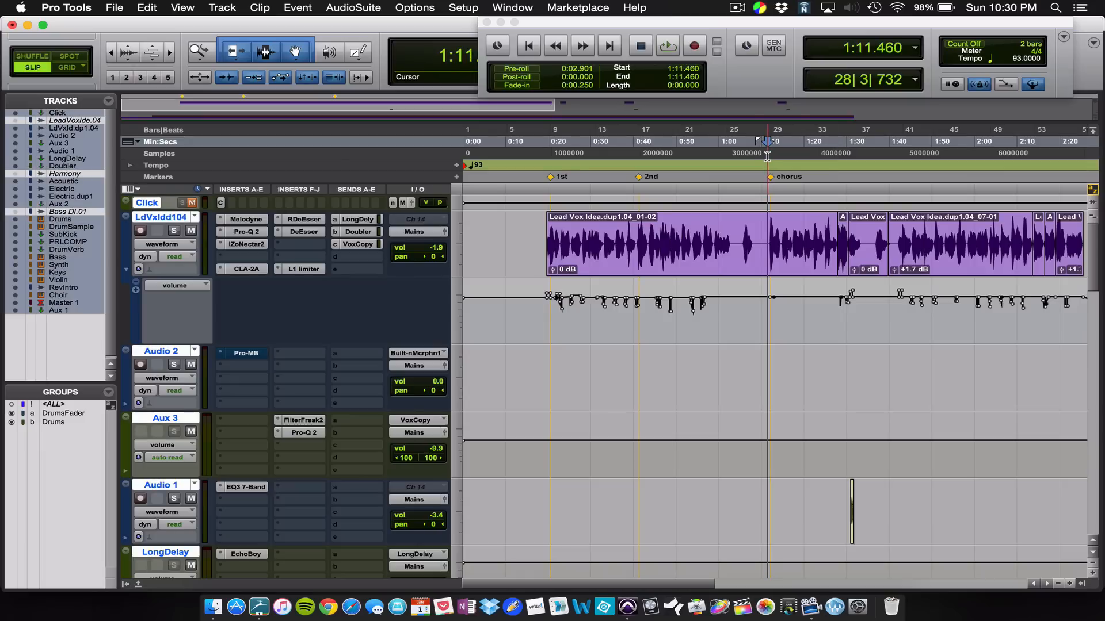
key("space")
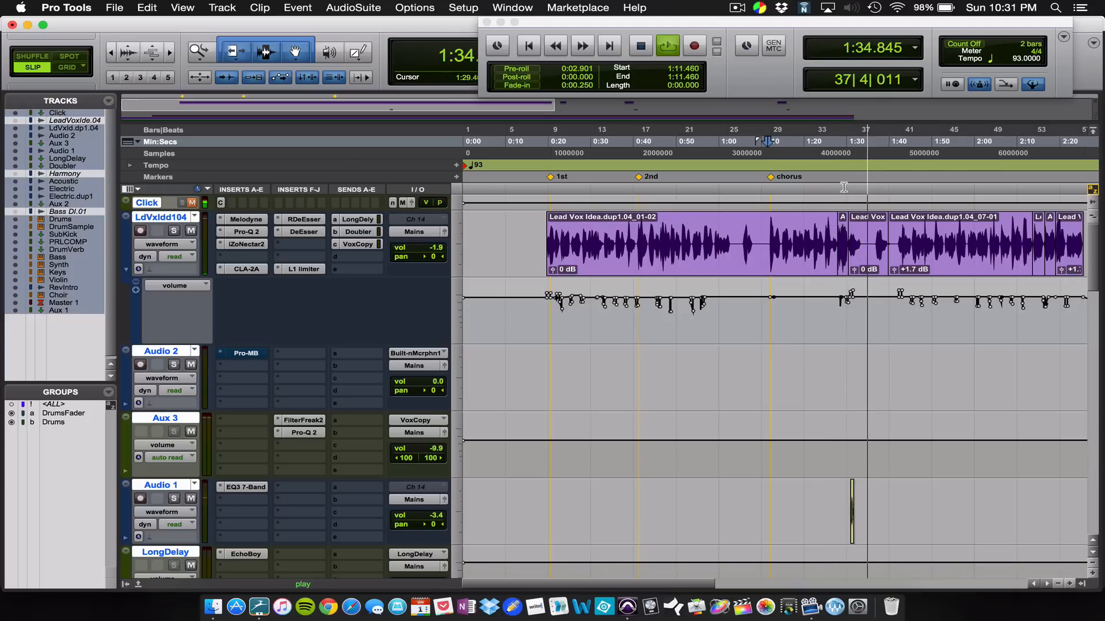
key("space")
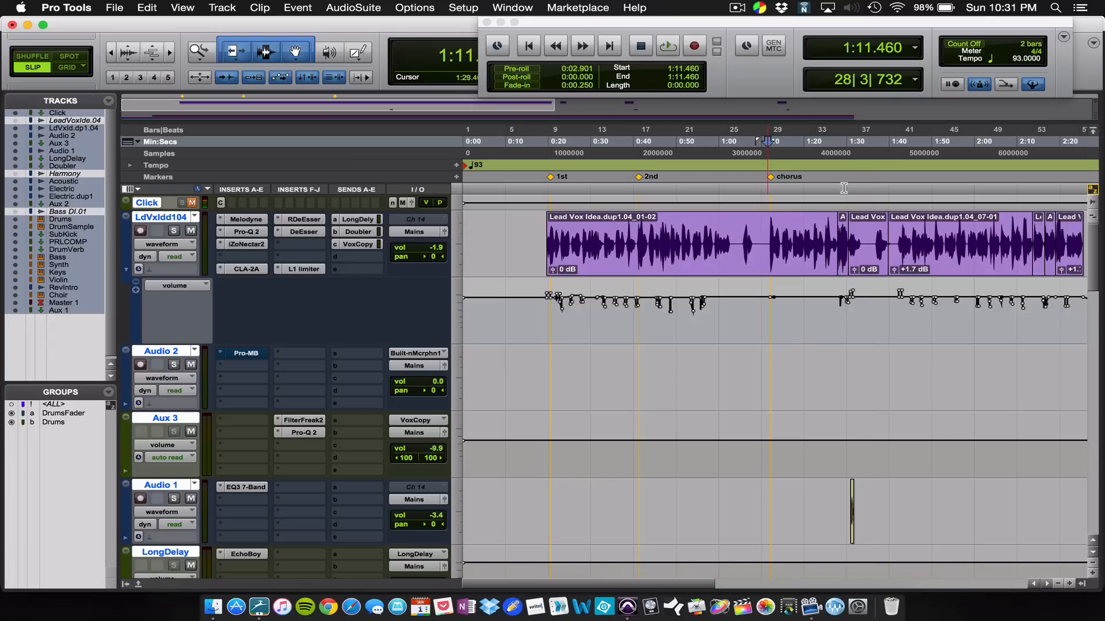
Step: Select the short lead vocal clip after the chorus, starting around 1:30, and play it back
left_click(865, 259)
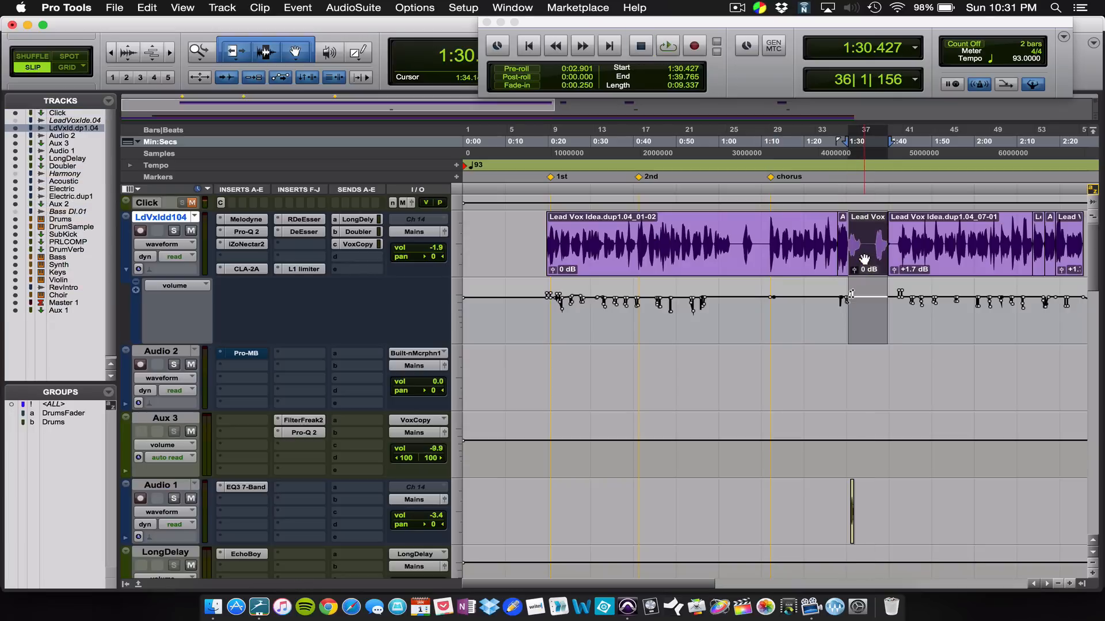
key("space")
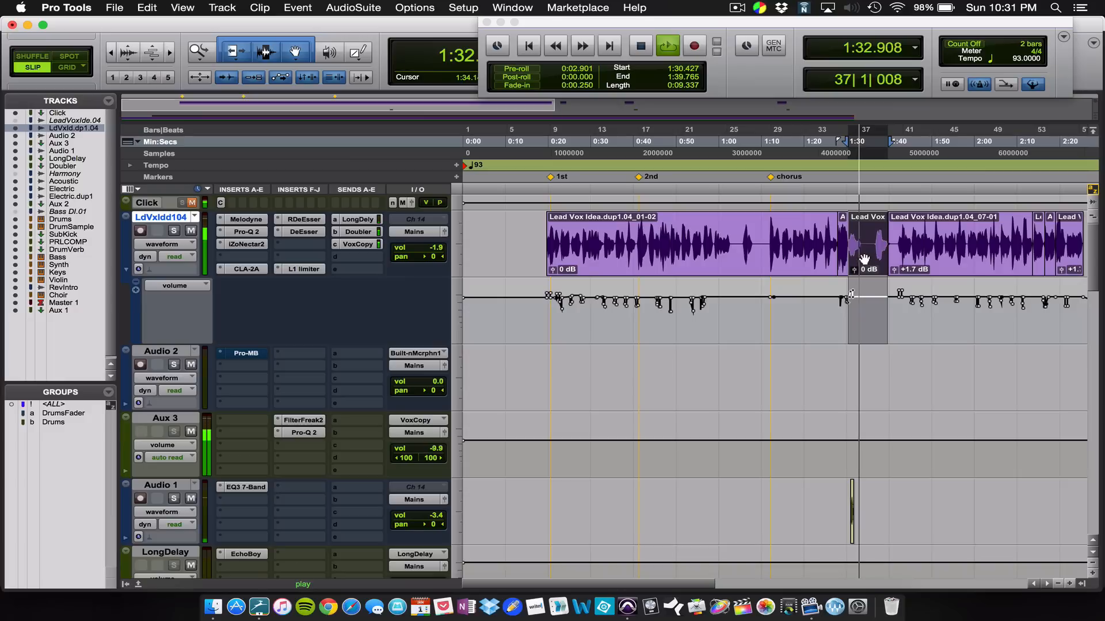
key("space")
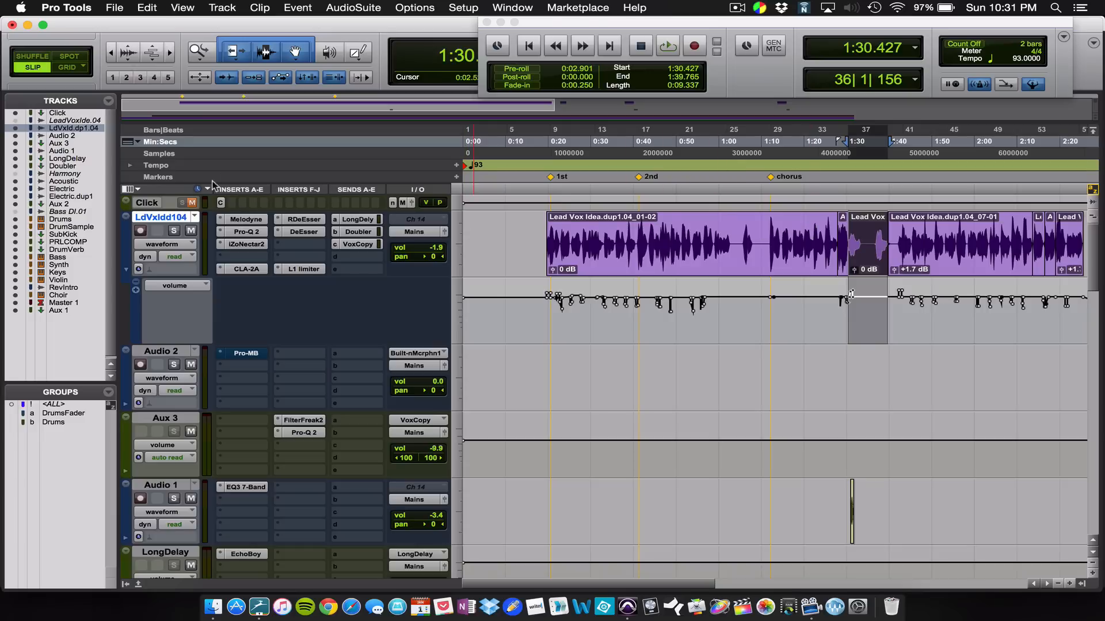
Step: Examine the selected vocal passage in the lead vocal track's Melodyne insert during playback, and close the plug-in window
left_click(248, 219)
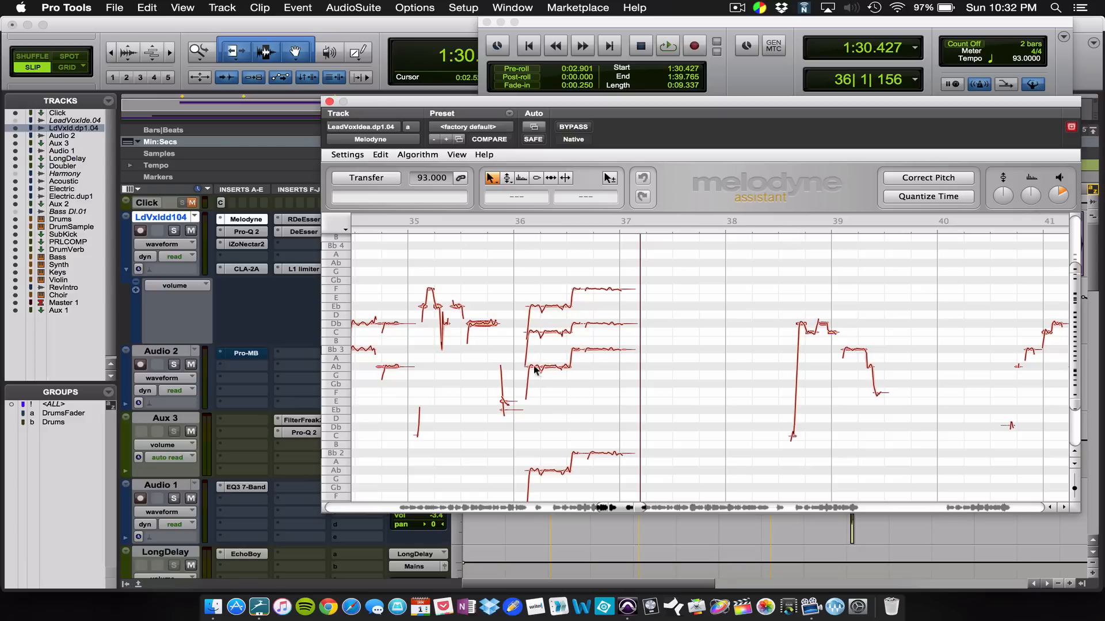
key("space")
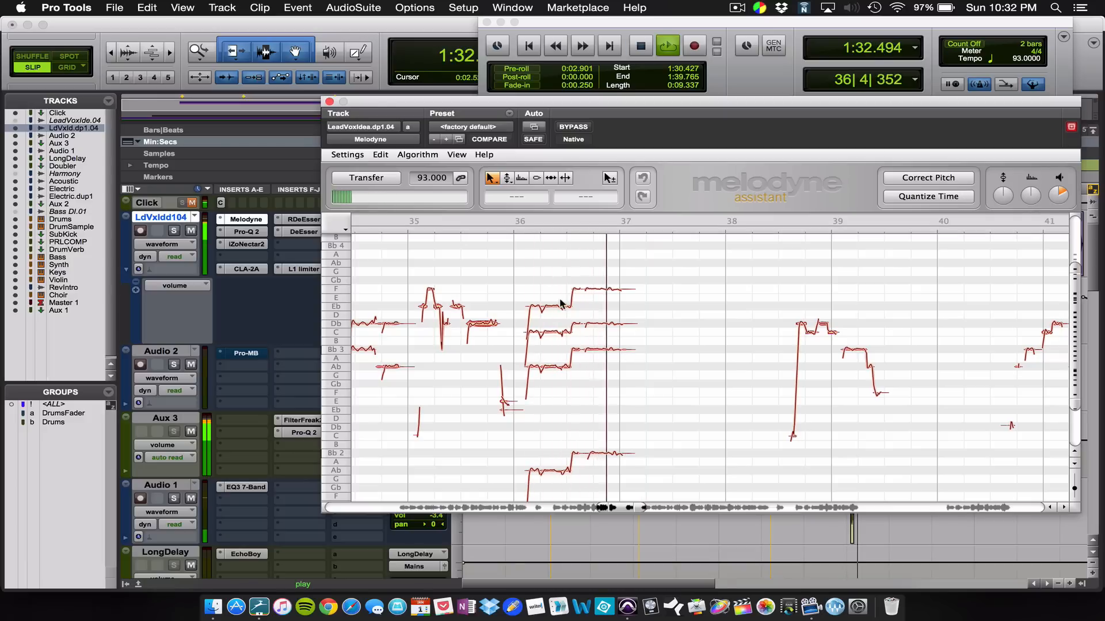
key("space")
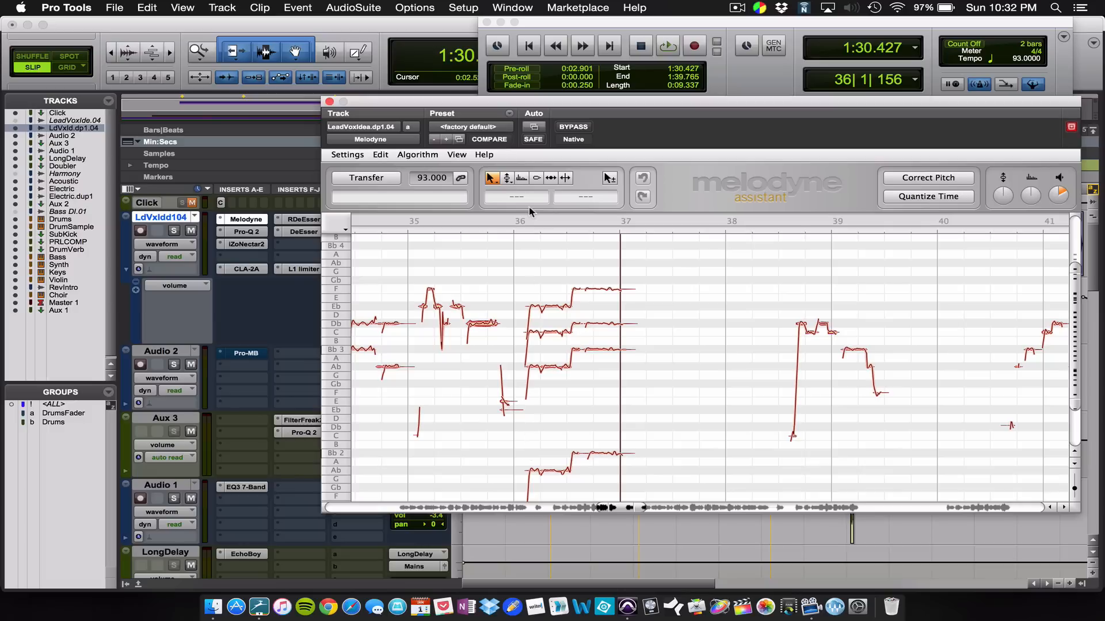
key("space")
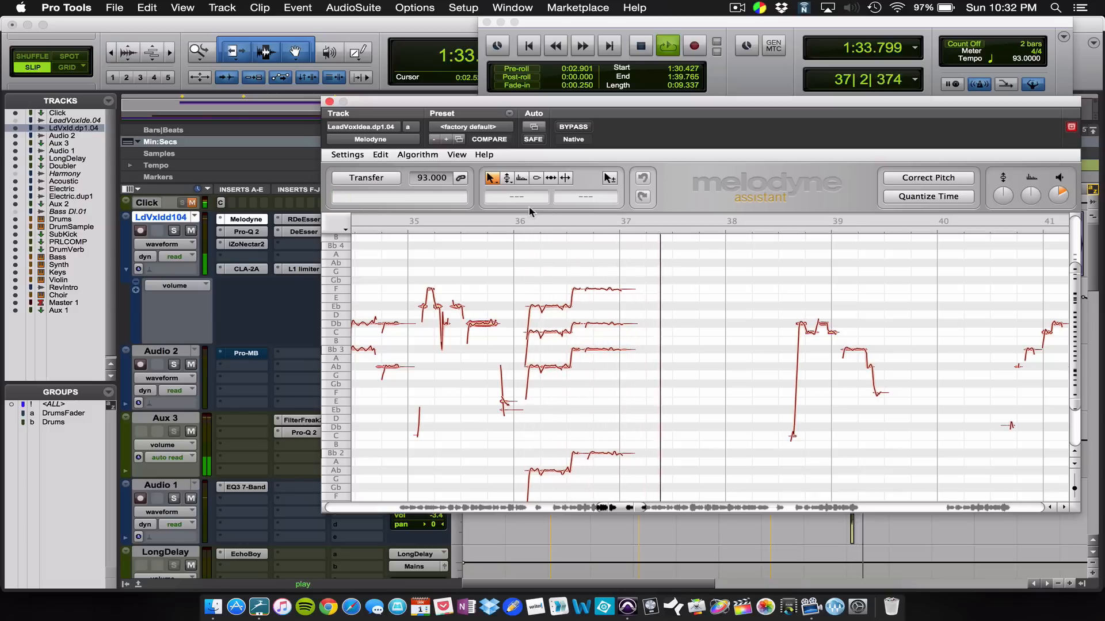
key("space")
left_click(330, 101)
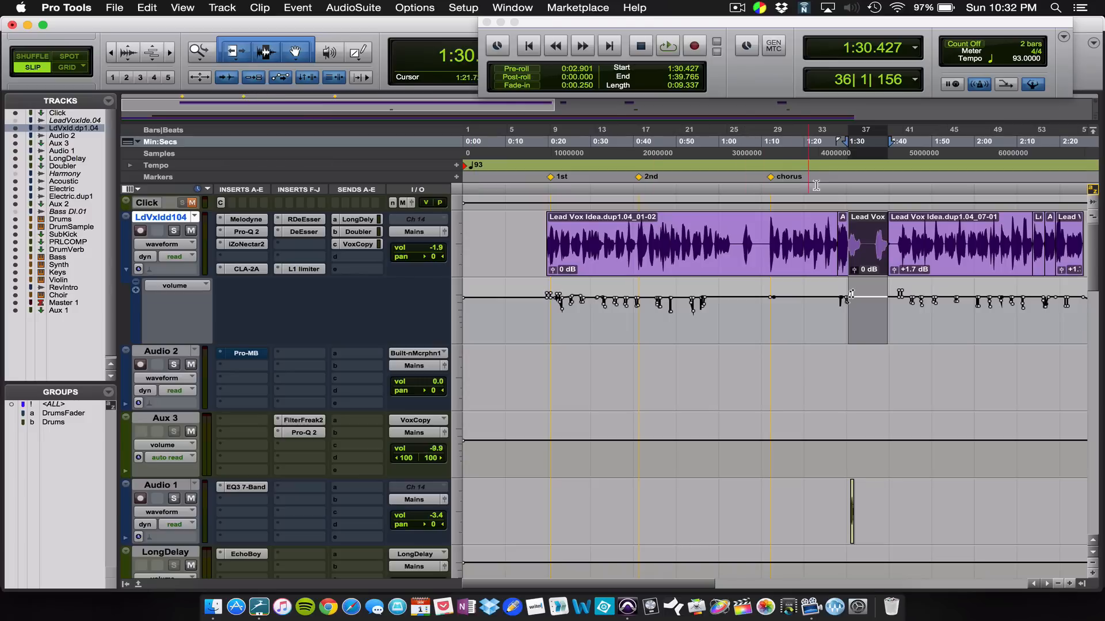
Step: Copy the short lead vocal clip at about 1:30 onto the Audio 2 track at the same time position
left_click(842, 175)
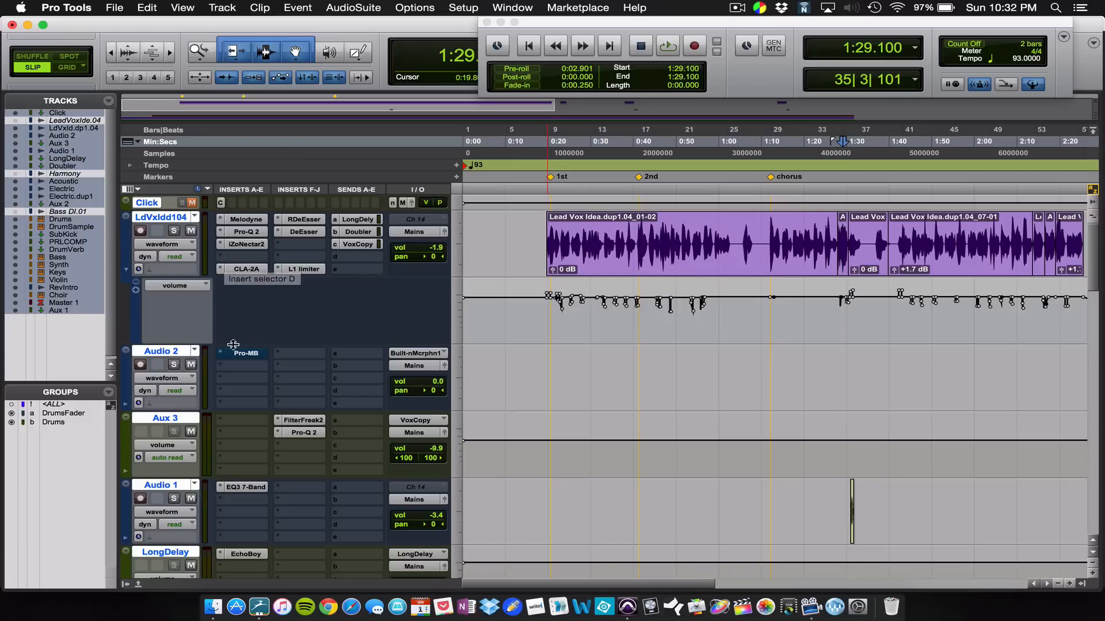
left_click(181, 355)
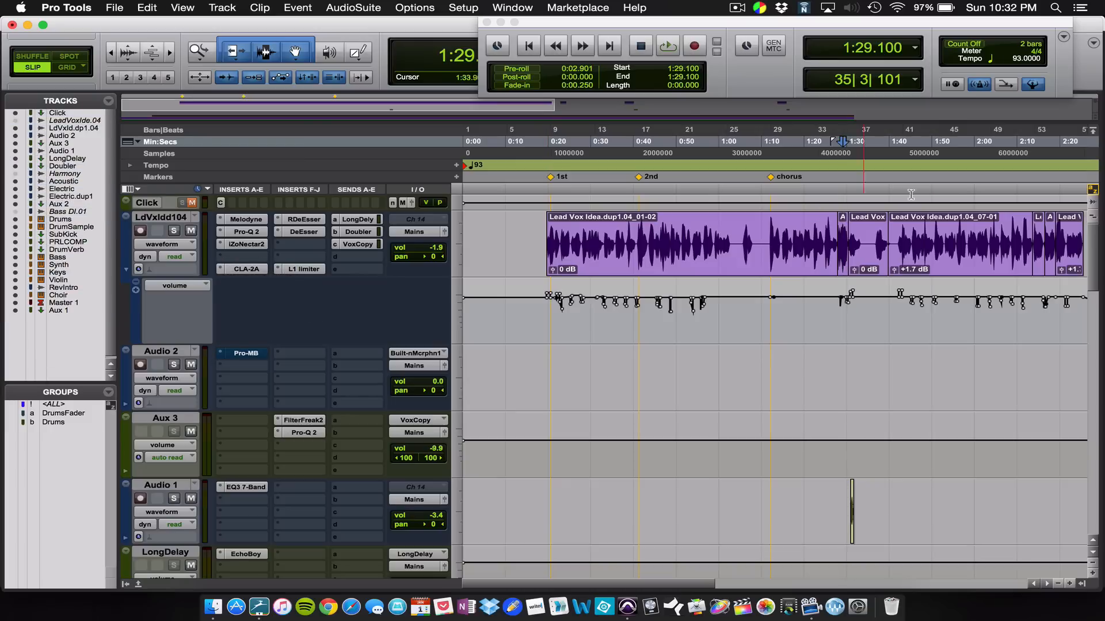
left_click(863, 266)
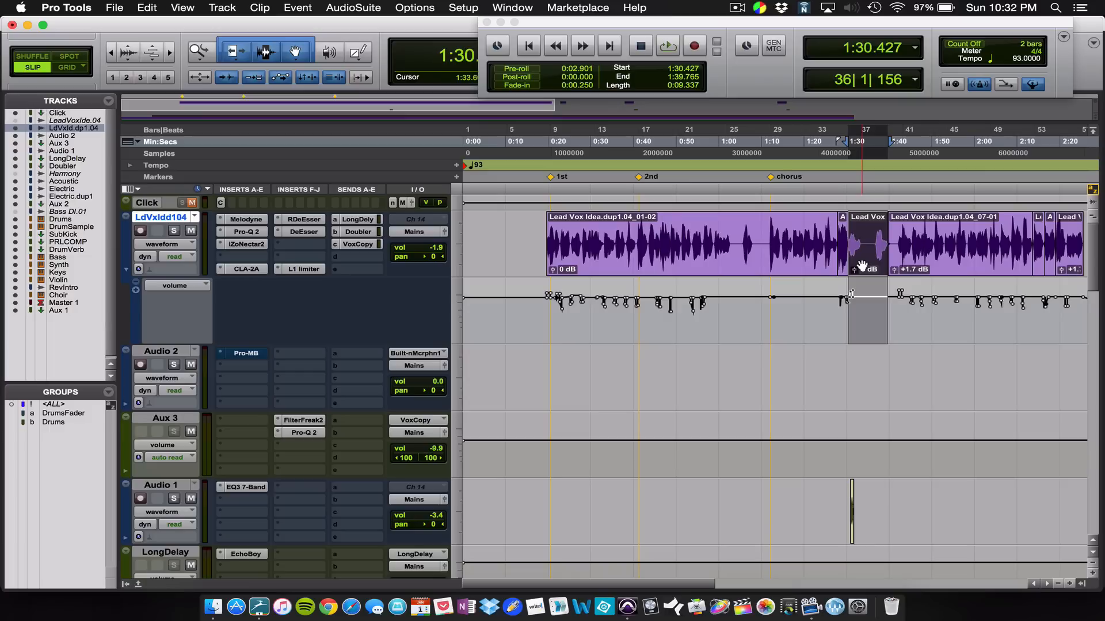
left_click_drag(862, 266, 860, 368)
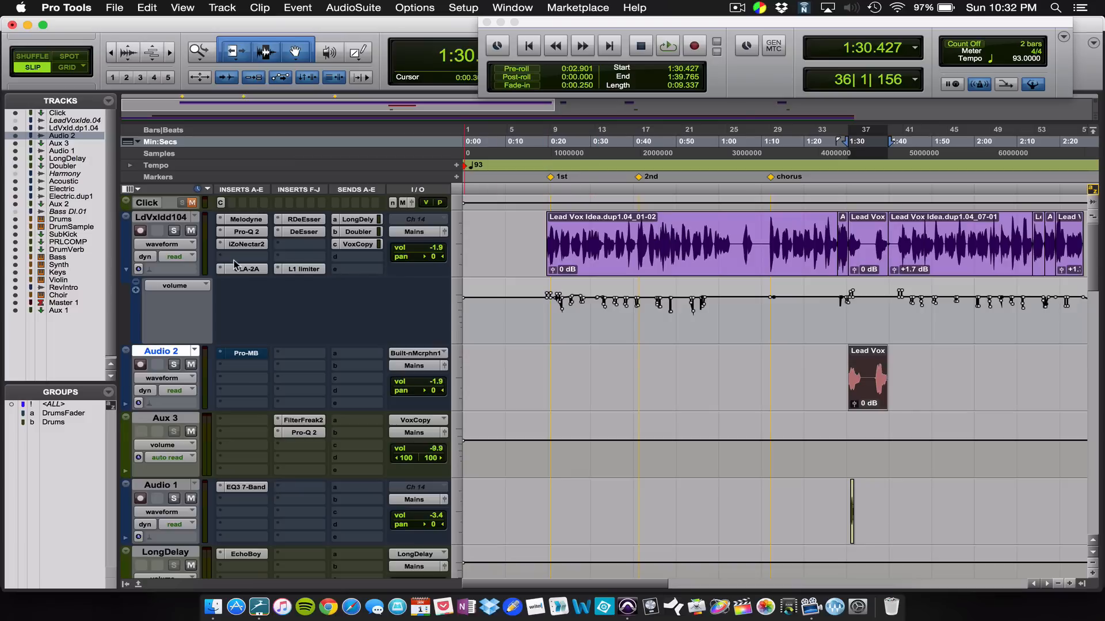
Step: Audition the copied vocal clip on Audio 2, muting the Aux 3 and Audio 1 tracks
key("space")
key("space")
key("space")
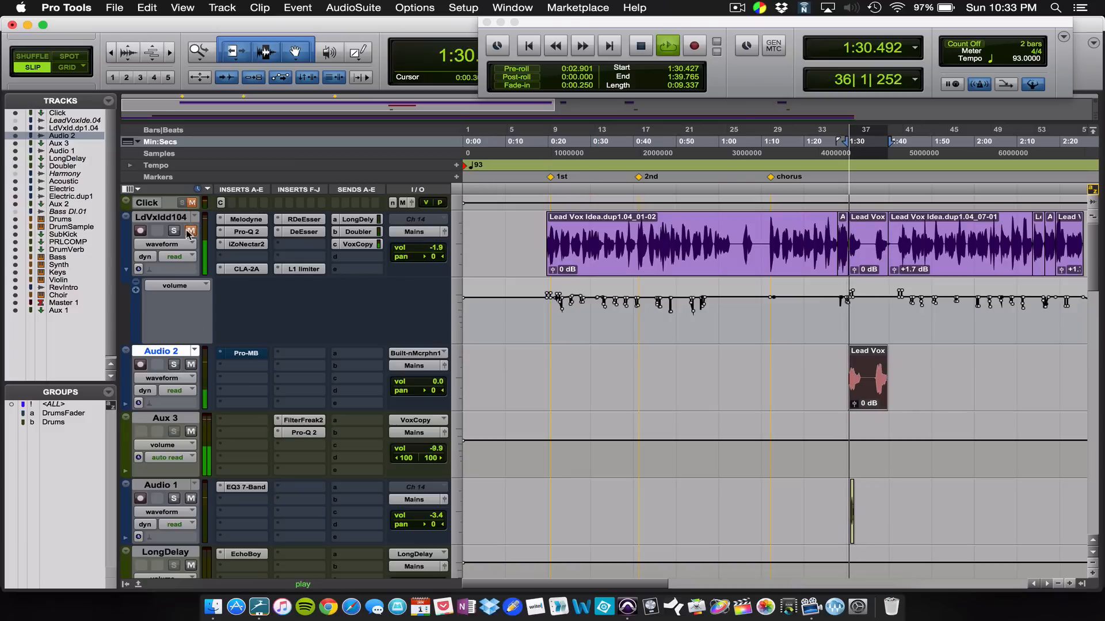
key("space")
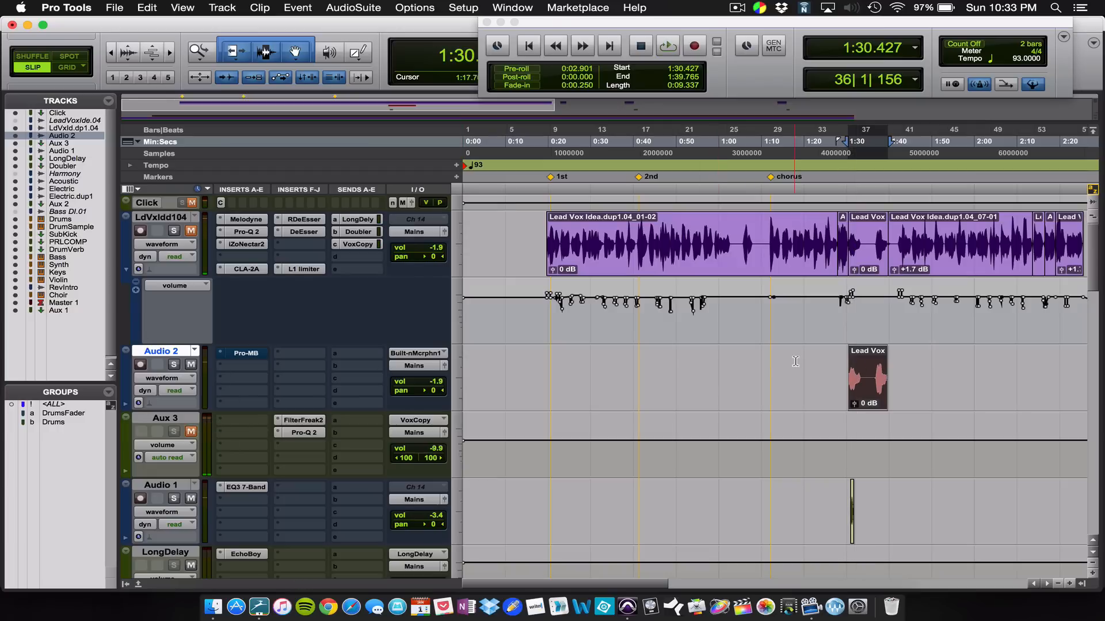
key("space")
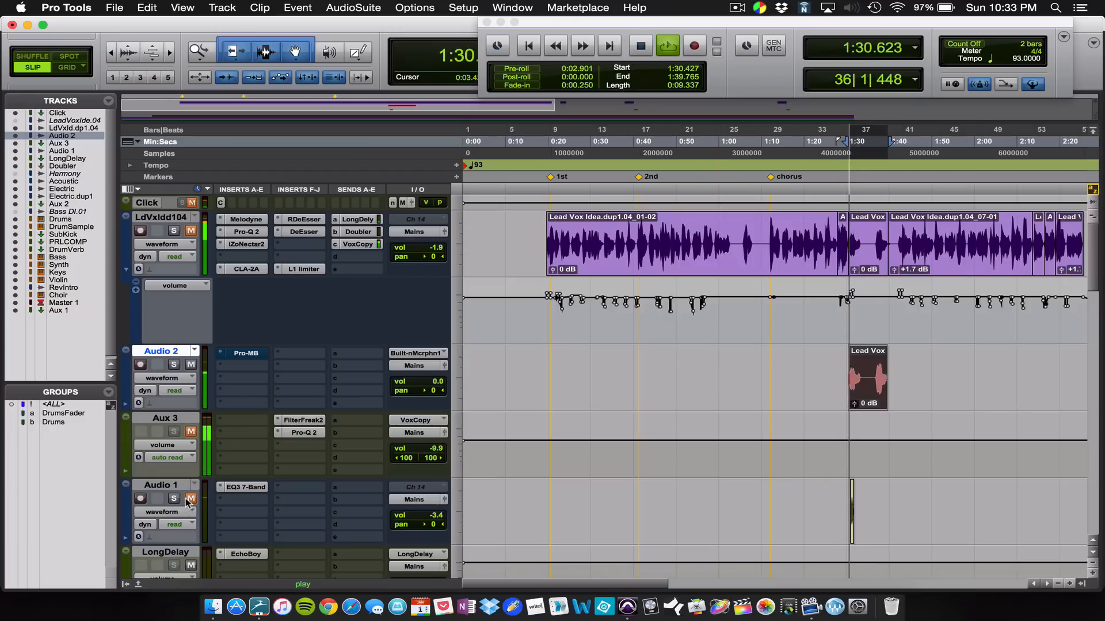
key("space")
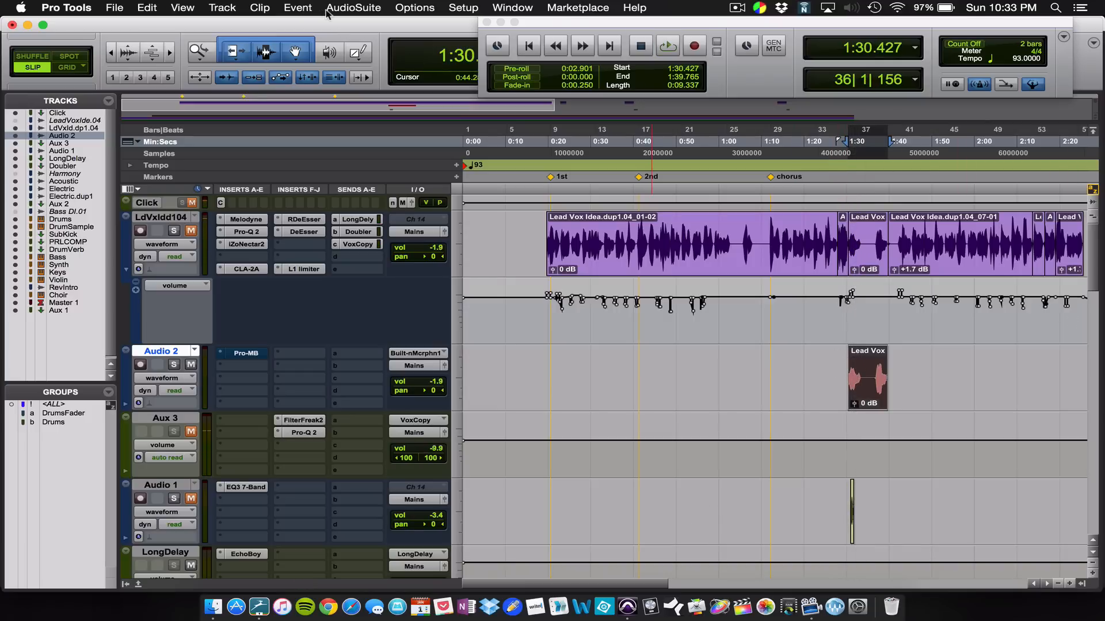
Step: Preview the Audio 2 clip through AudioSuite Pitch II with Coarse set to -12 semitones, and close it without rendering
left_click(377, 8)
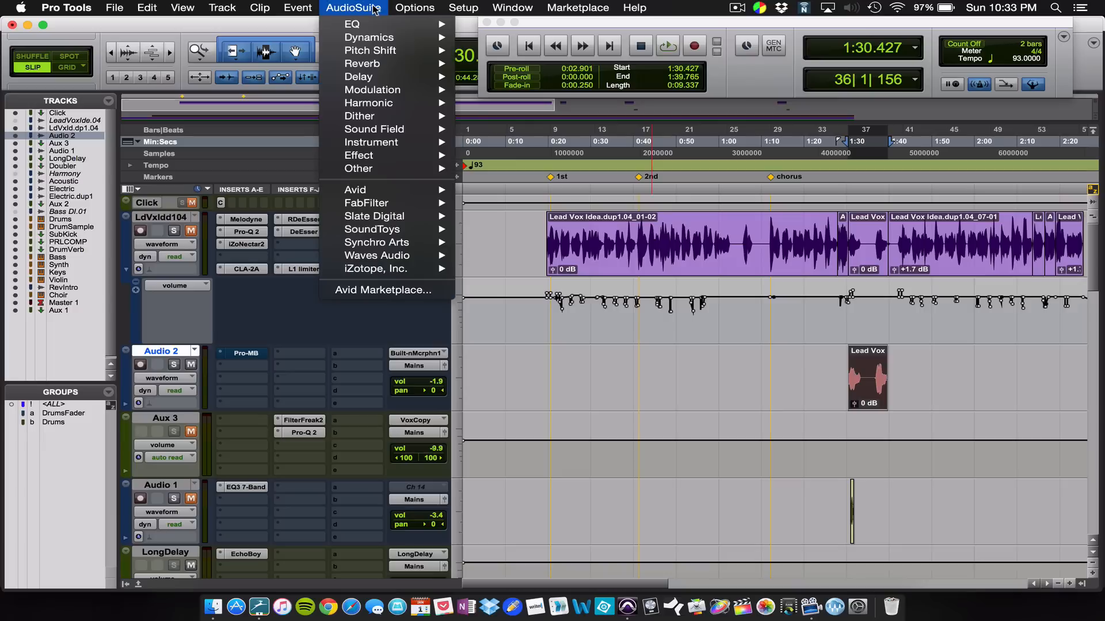
mouse_move(368, 103)
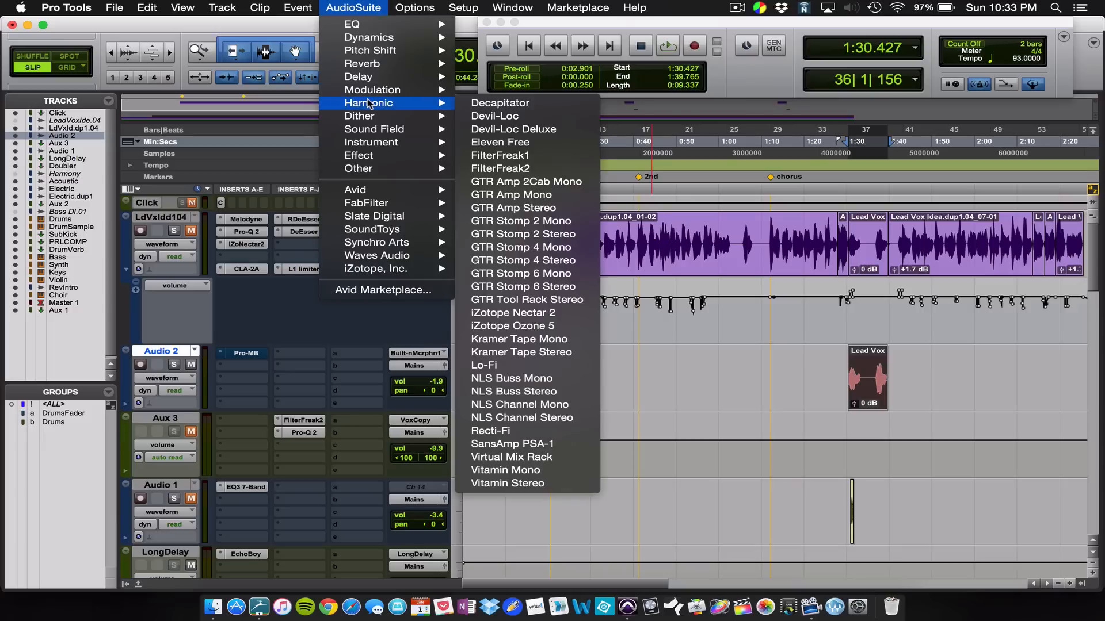
mouse_move(369, 168)
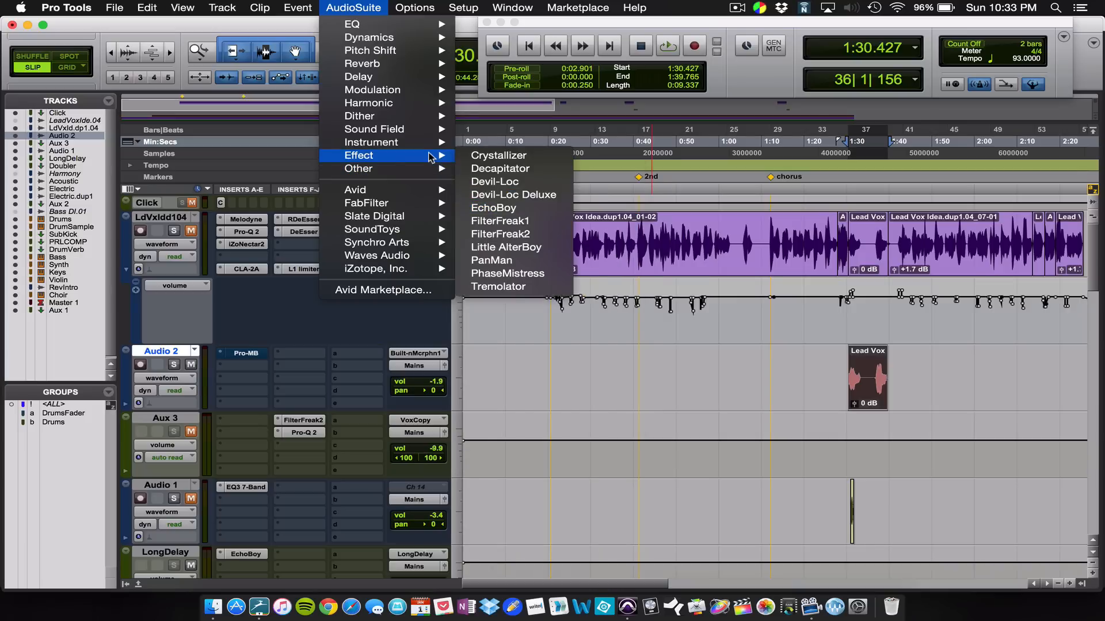
mouse_move(400, 52)
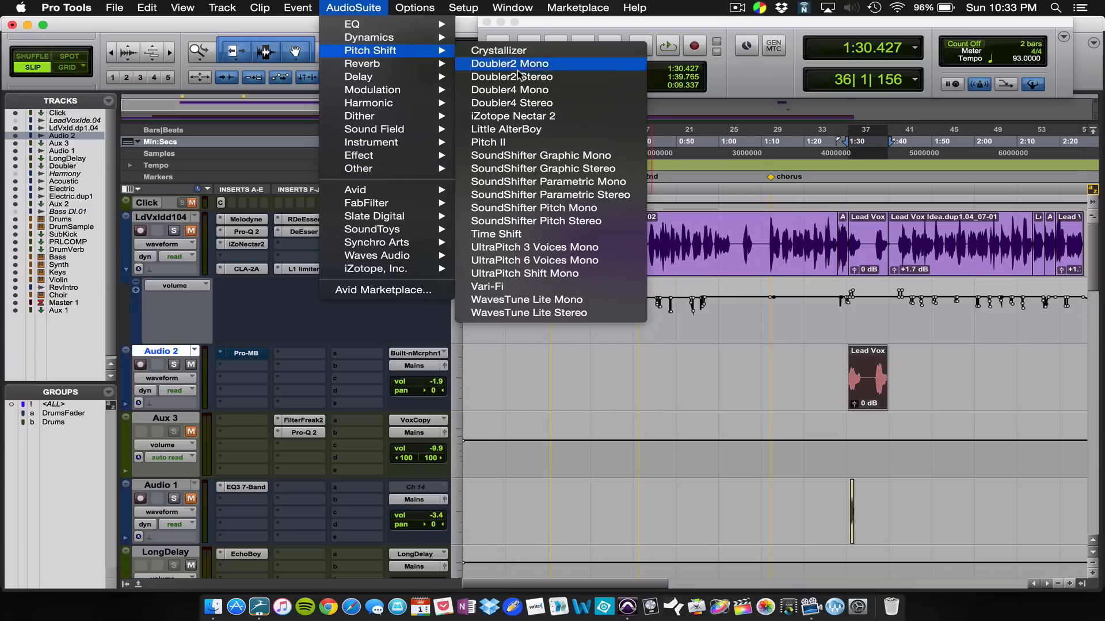
left_click(498, 142)
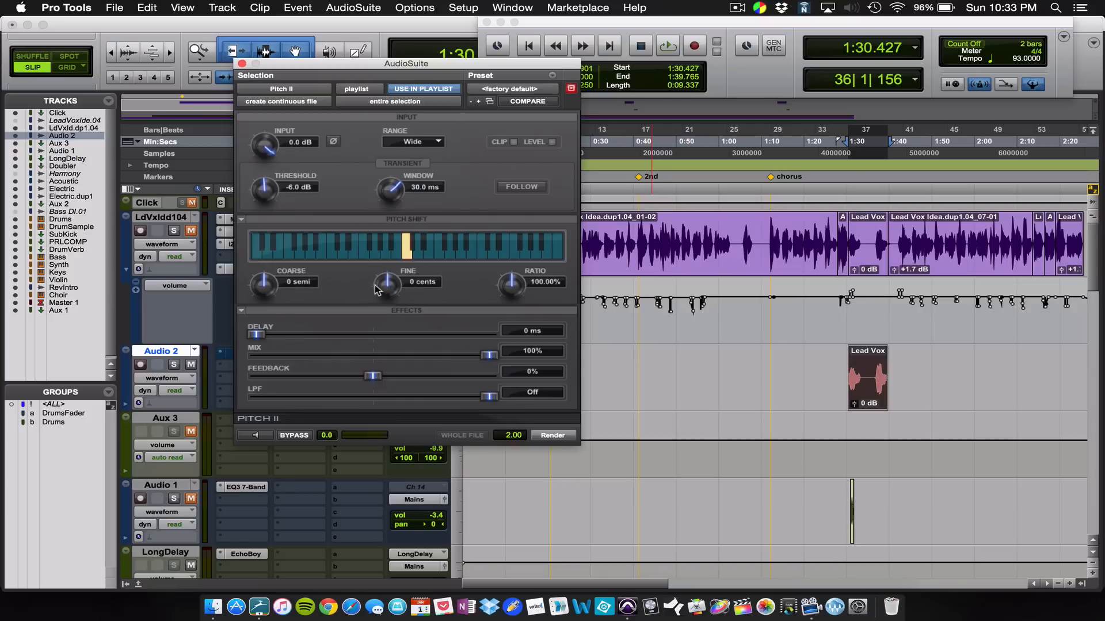
left_click_drag(270, 294, 266, 337)
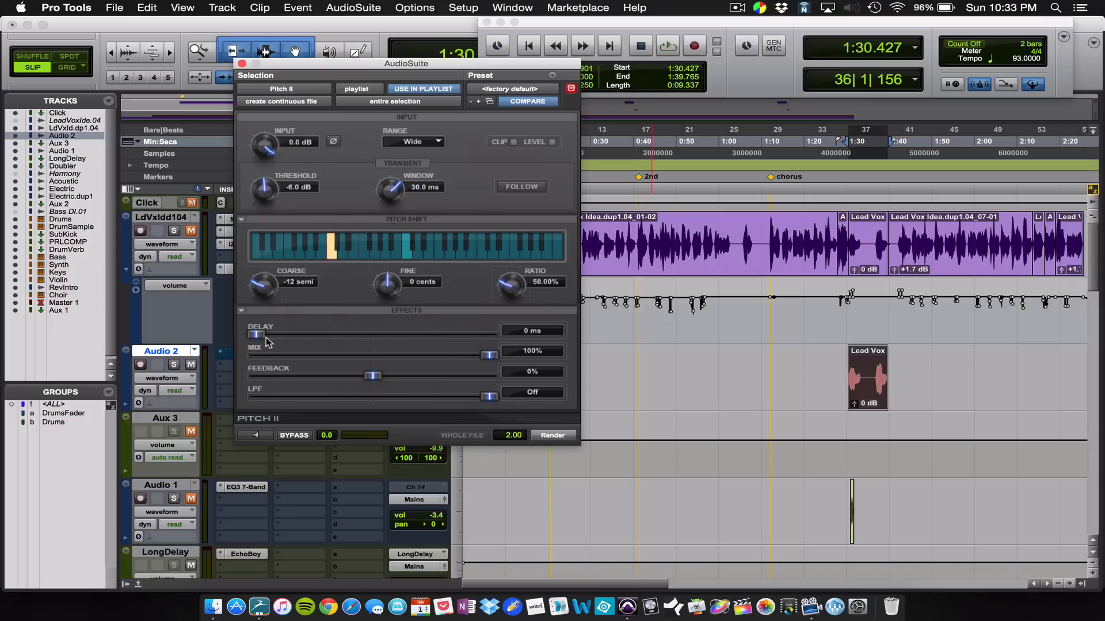
left_click(266, 437)
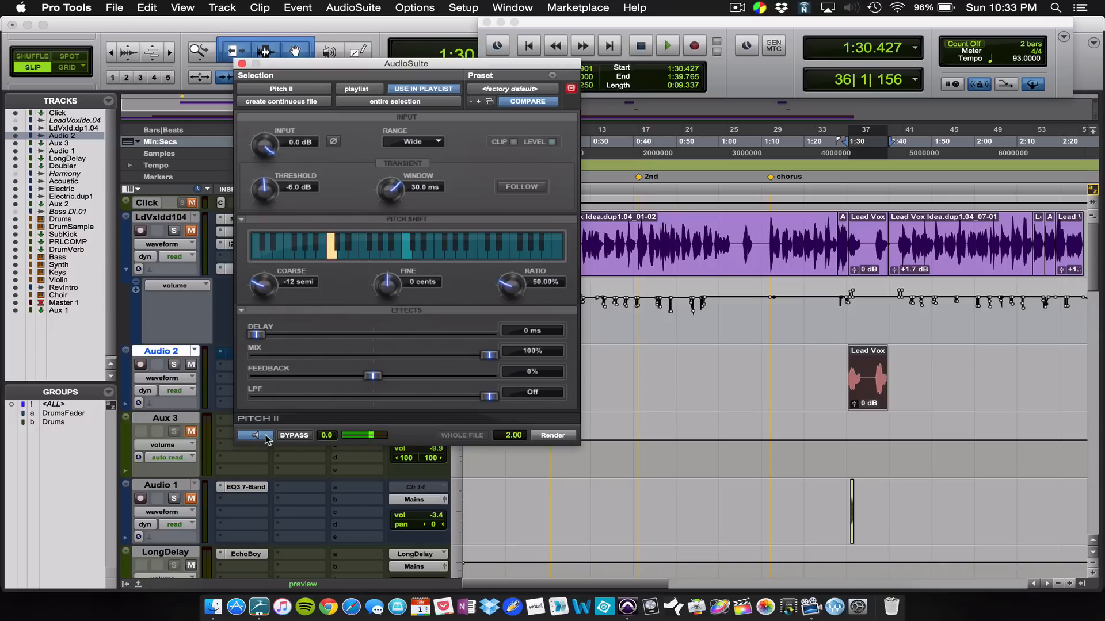
left_click(266, 438)
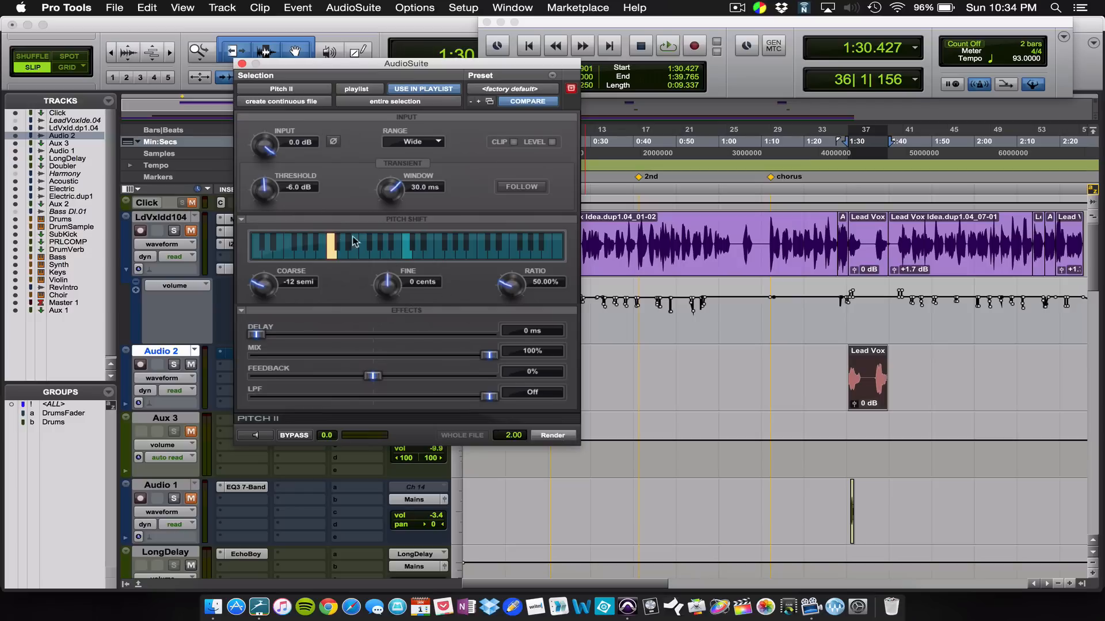
left_click(242, 63)
Step: Replace the Pro-MB insert on the Audio 2 track with Waves GTR Stomp 2 (mono)
left_click(222, 353)
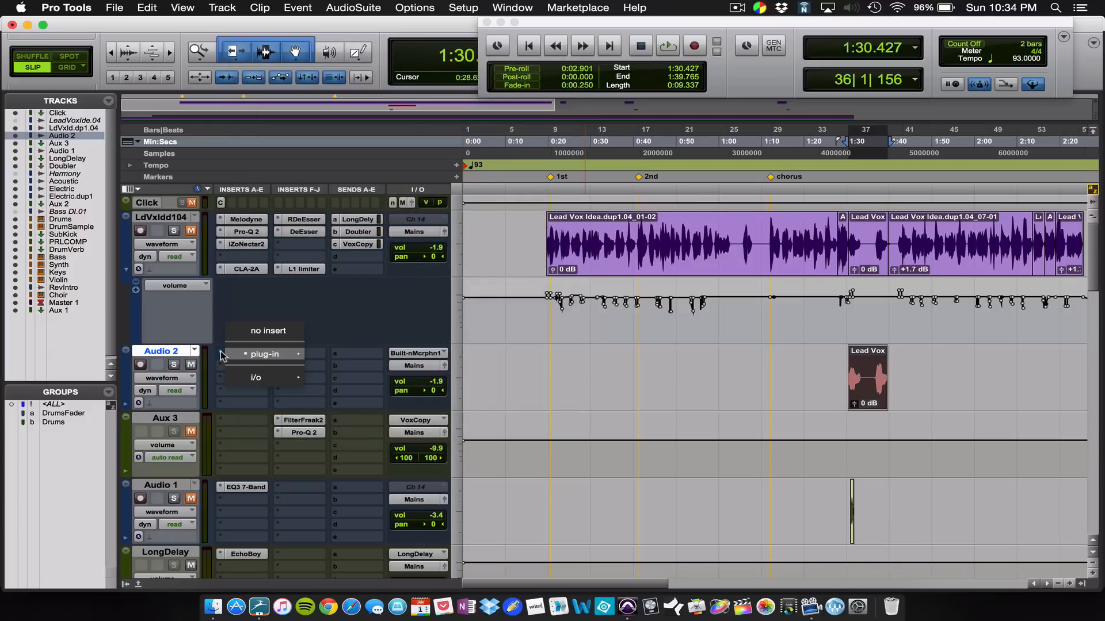
mouse_move(262, 355)
mouse_move(337, 533)
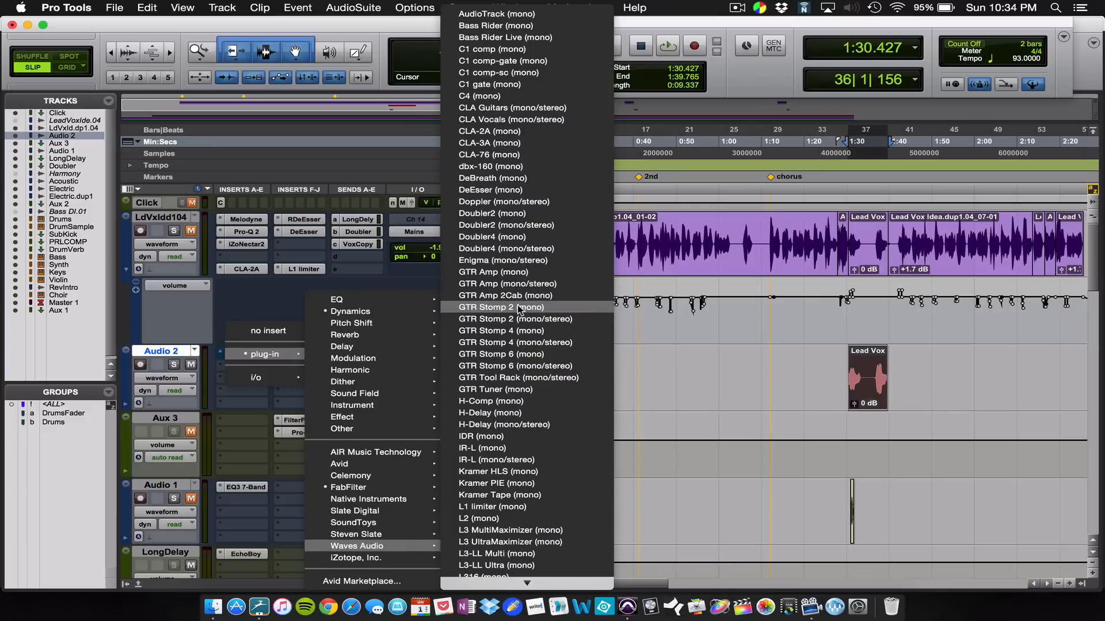
left_click(519, 309)
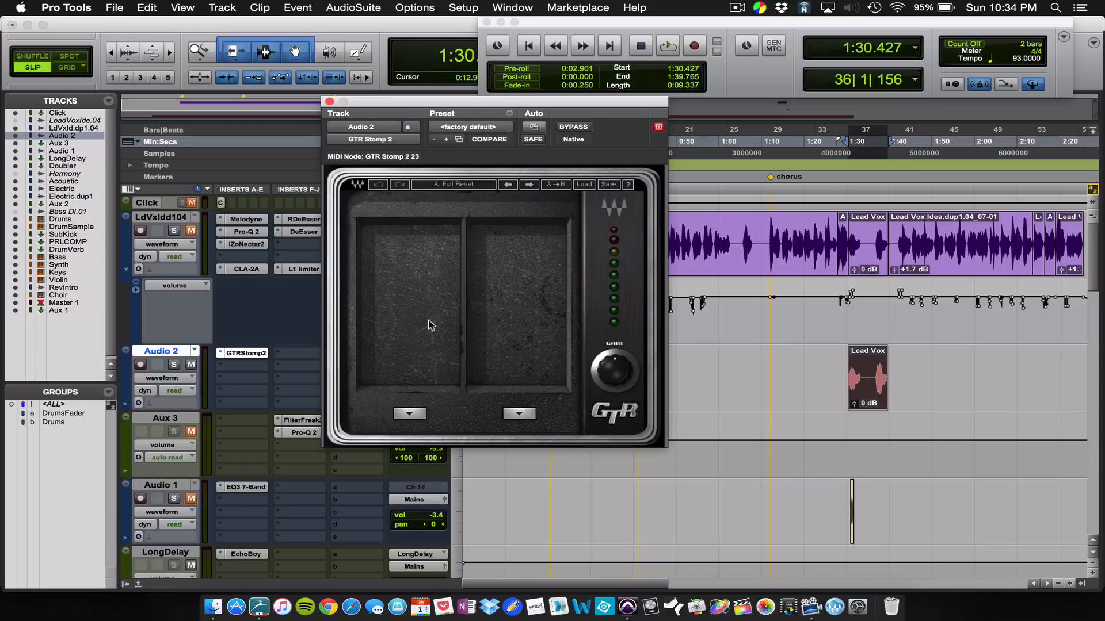
Step: Load the Octaver pedal into the first slot of GTR Stomp 2
left_click(407, 414)
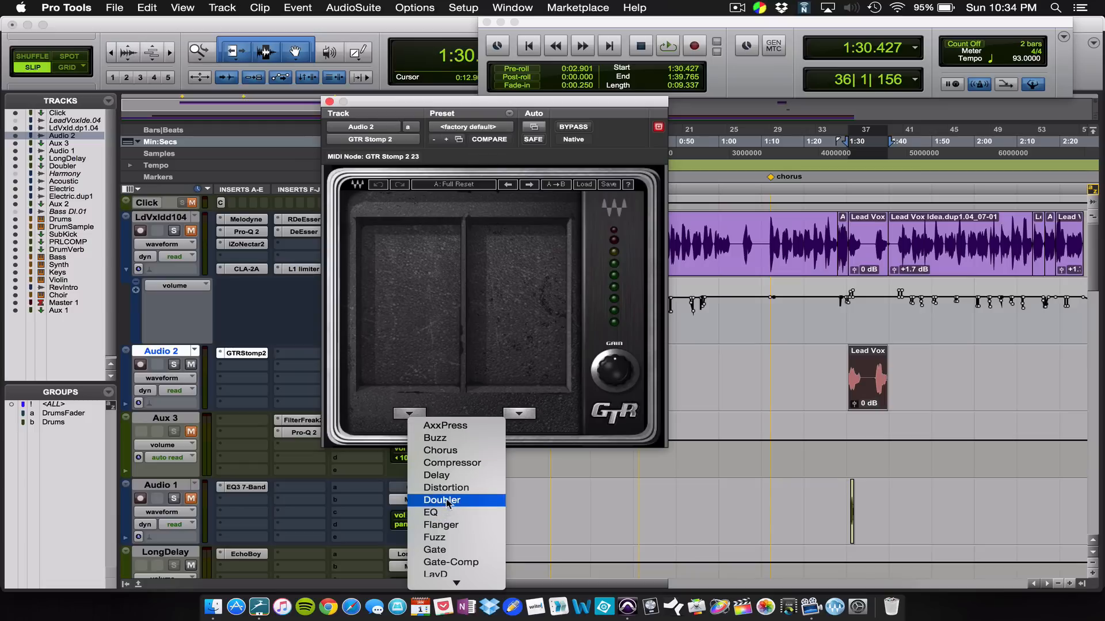
mouse_move(446, 586)
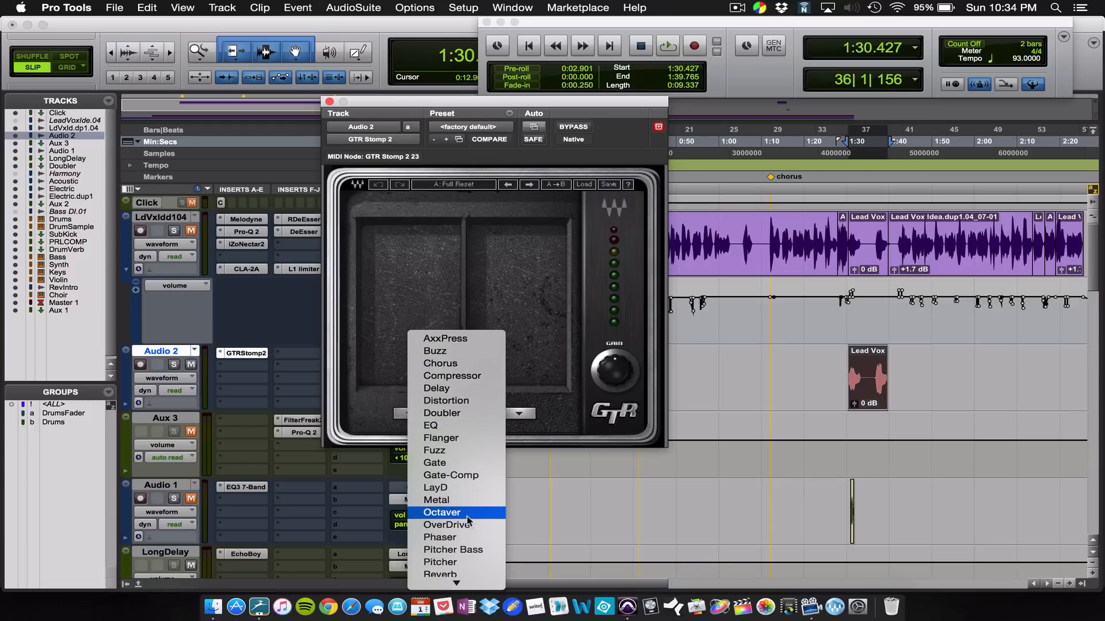
left_click(443, 512)
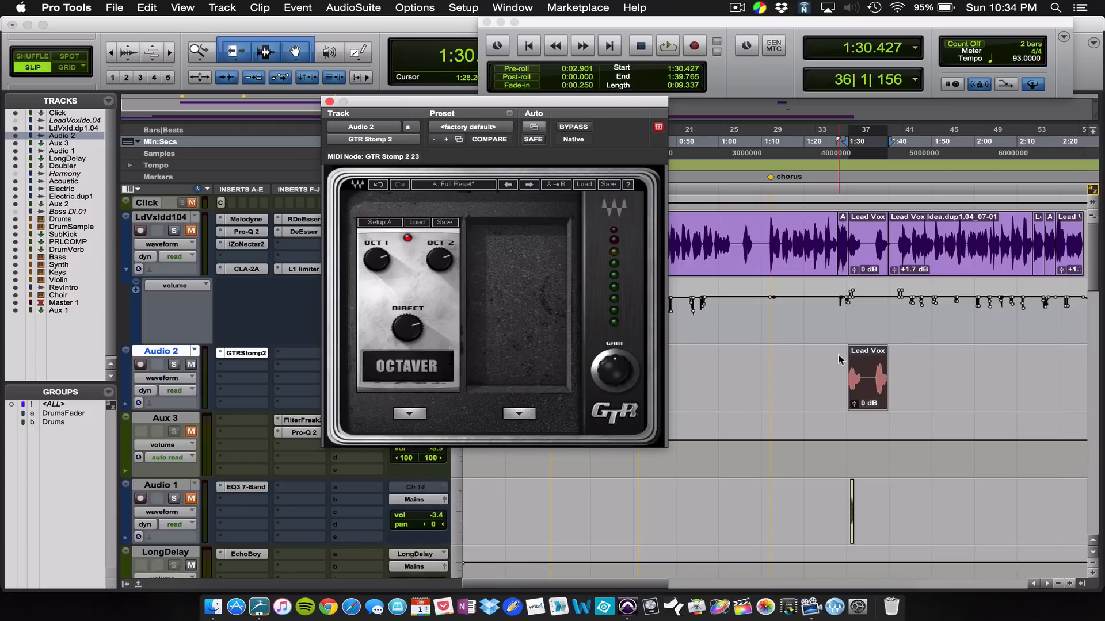
Step: Audition the Octaver pedal on the Audio 2 clip, adjusting OCT 1 and setting DIRECT to 63, and close the plug-in window
left_click(856, 380)
key("space")
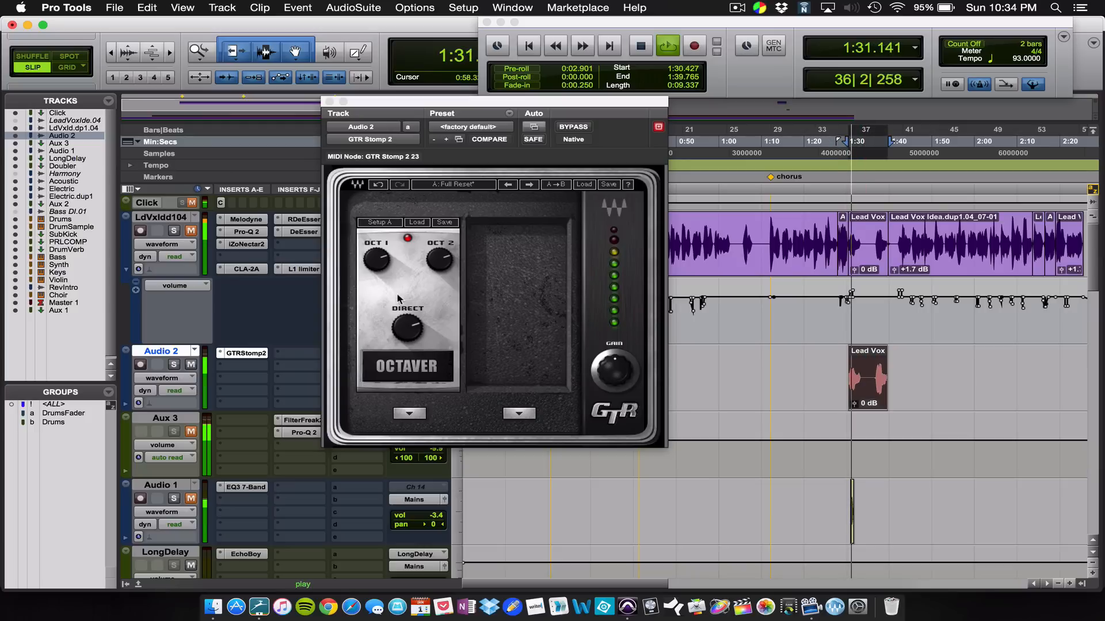
key("space")
left_click_drag(382, 260, 382, 257)
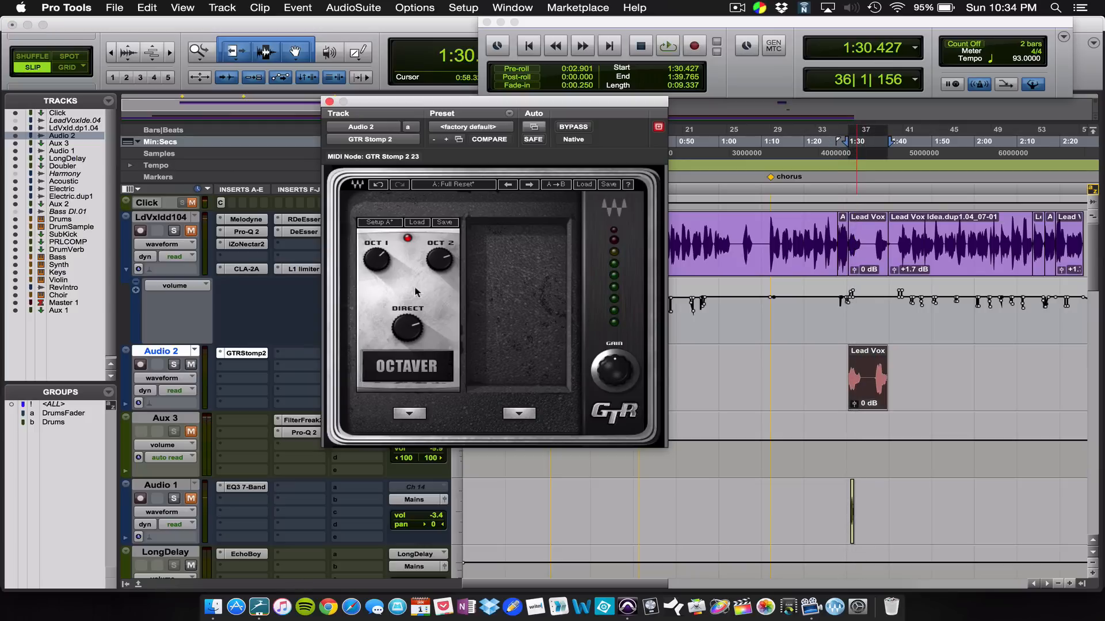
left_click_drag(407, 328, 407, 326)
left_click_drag(406, 330, 406, 330)
key("space")
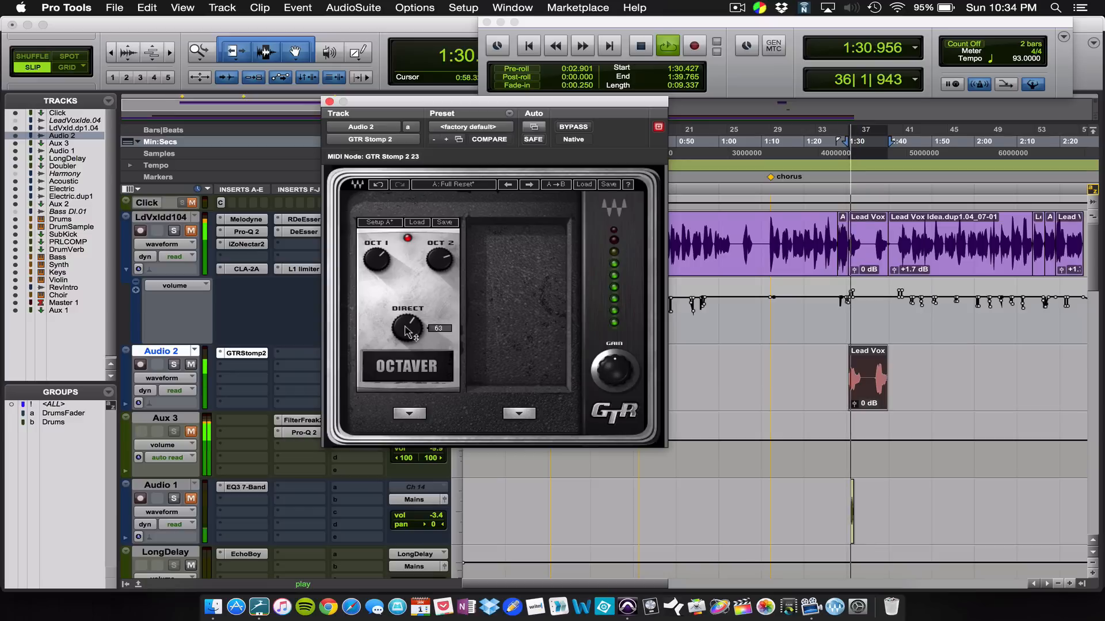
key("space")
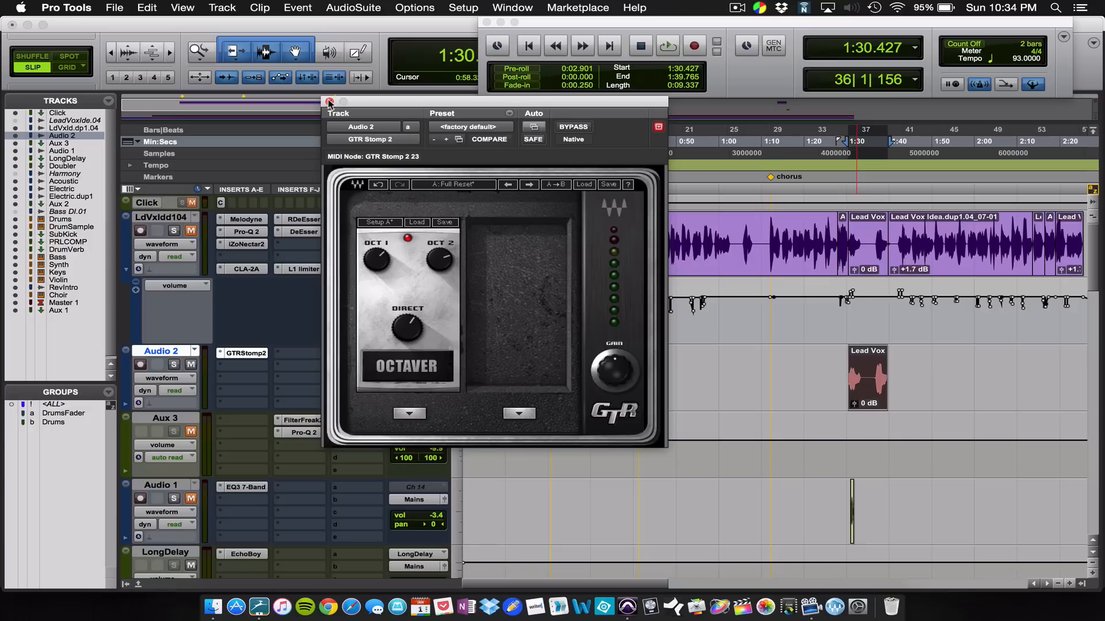
left_click(330, 102)
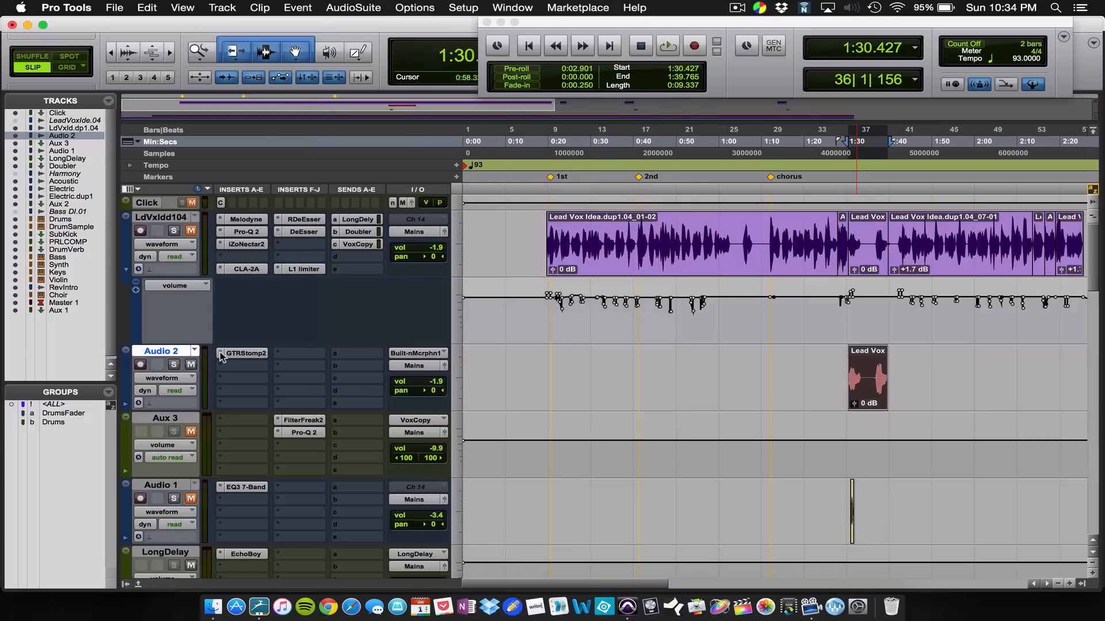
Step: Replace the GTR Stomp 2 insert on Audio 2 with Waves UltraPitch Shift (mono) and close its window
left_click(221, 357)
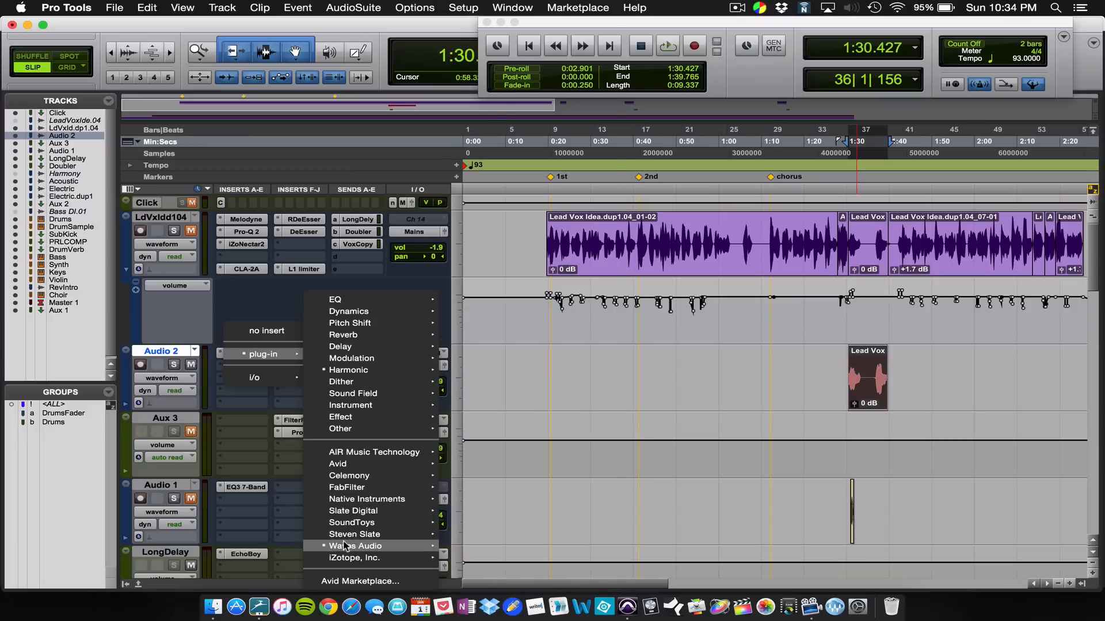
mouse_move(345, 545)
scroll(506, 506, "down", 10)
scroll(506, 506, "down", 12)
scroll(506, 509, "down", 3)
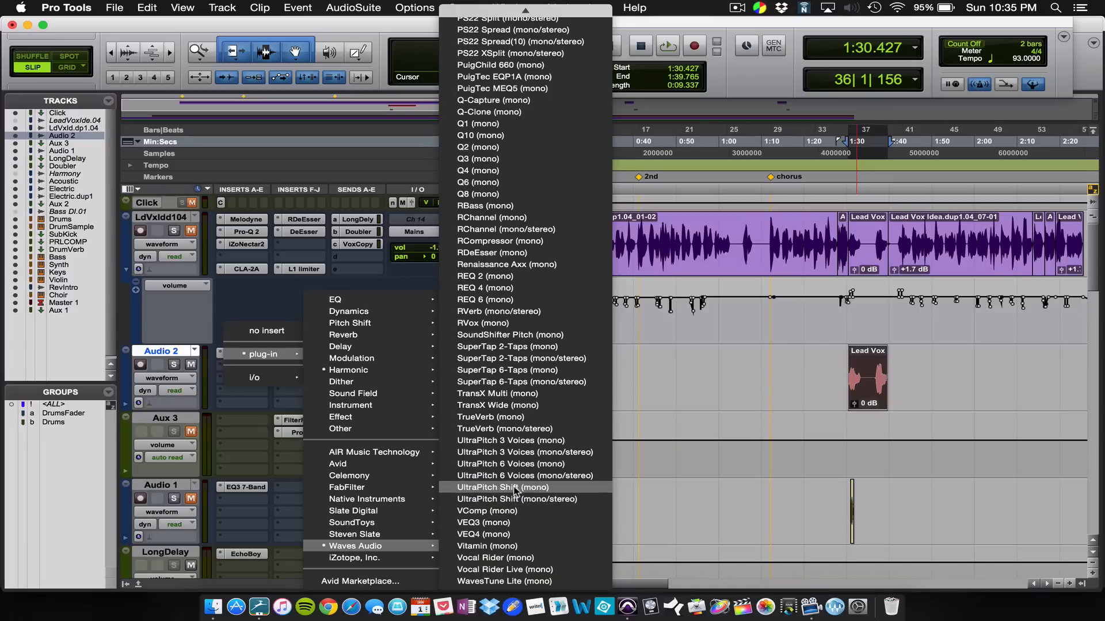
left_click(511, 492)
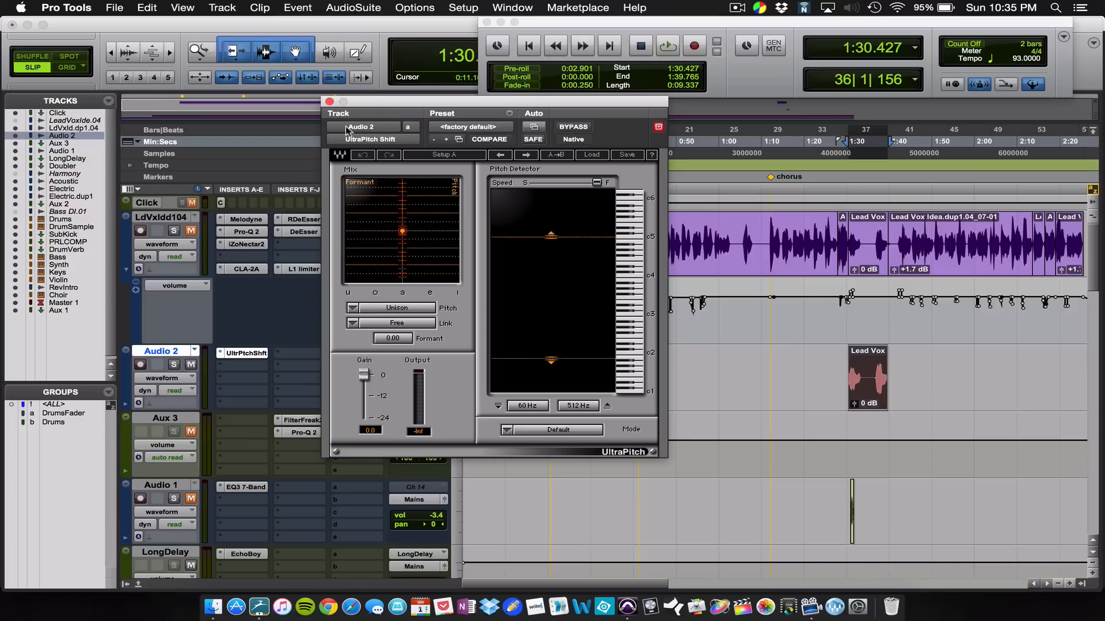
left_click(329, 102)
Step: Replace the UltraPitch Shift insert on Audio 2 with the SoundShifter Pitch (mono) pitch-shift plug-in
left_click(224, 366)
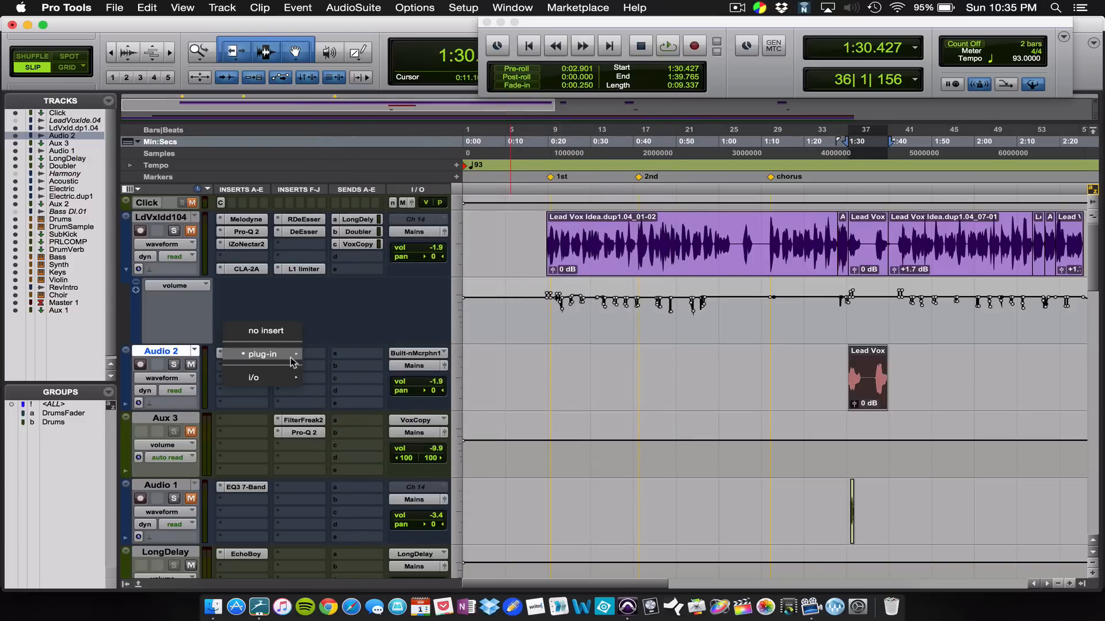
mouse_move(361, 326)
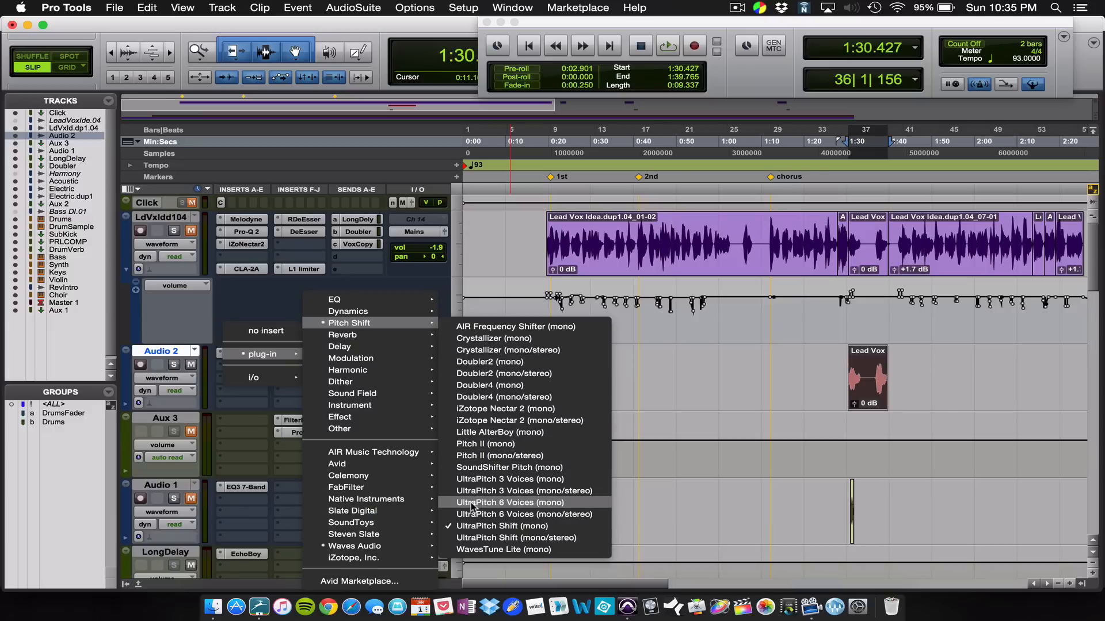
left_click(495, 467)
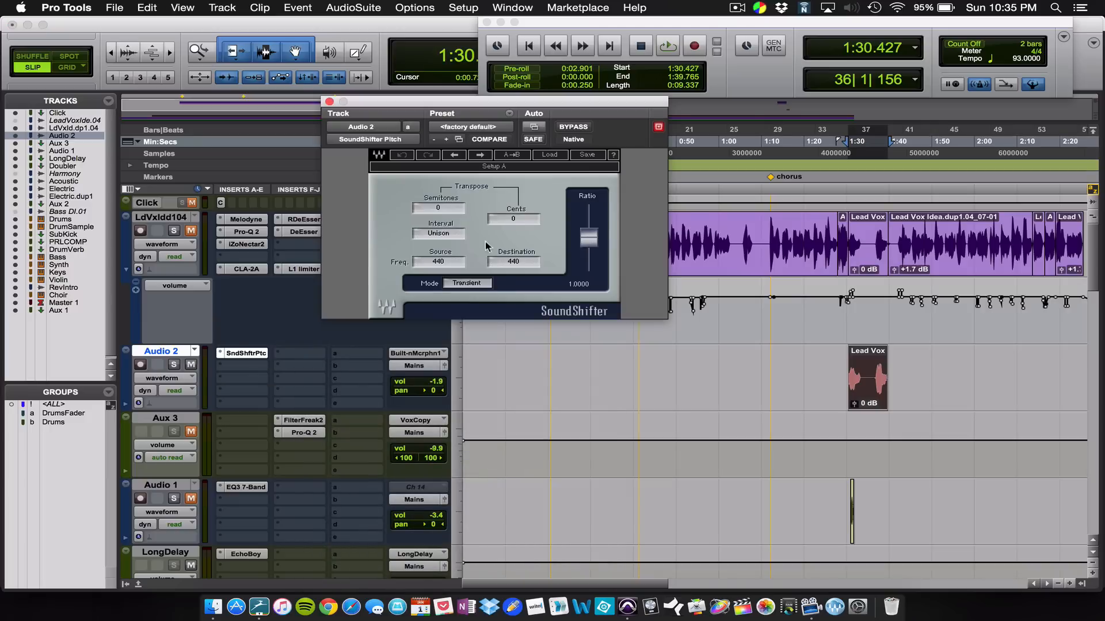
Step: Set SoundShifter's transposition to -12 semitones and audition the Audio 2 clip
left_click(438, 210)
left_click(435, 210)
type("-12")
key("Return")
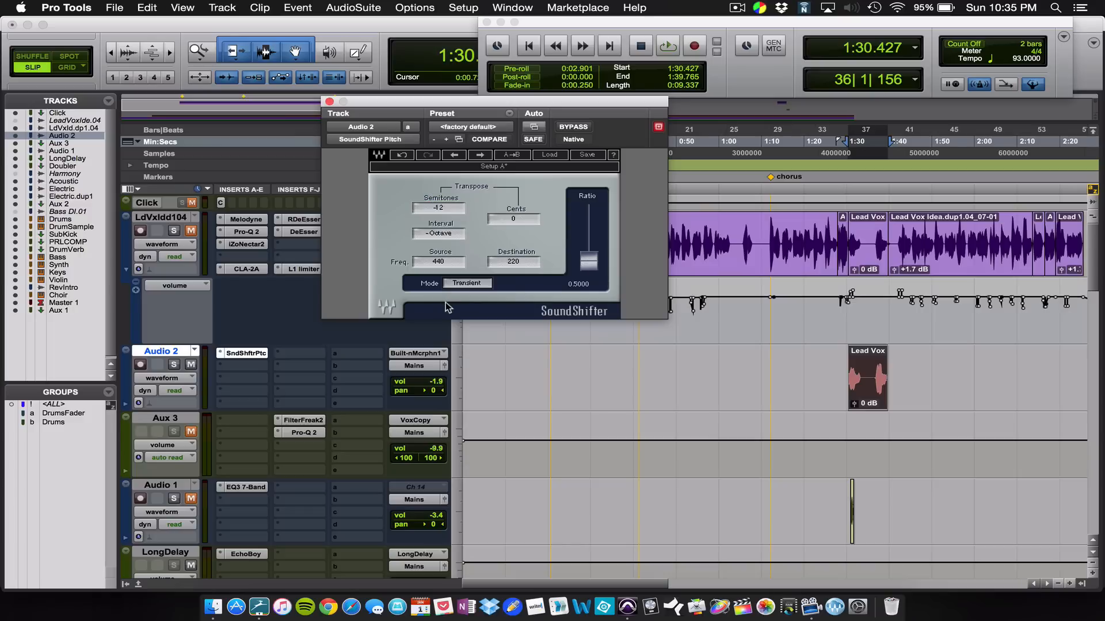
key("space")
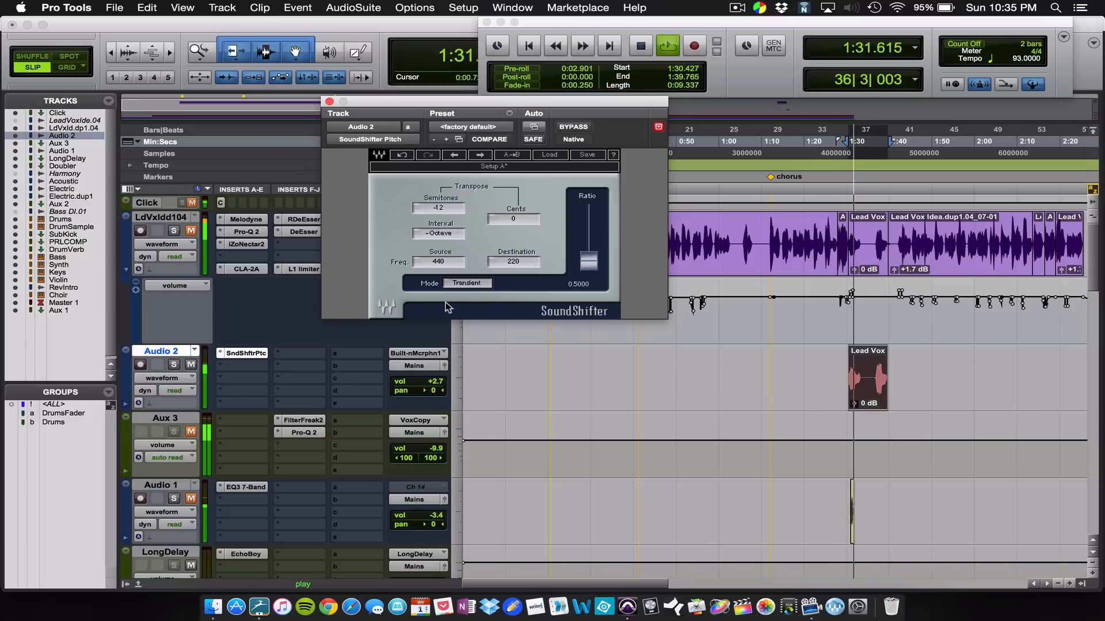
key("space")
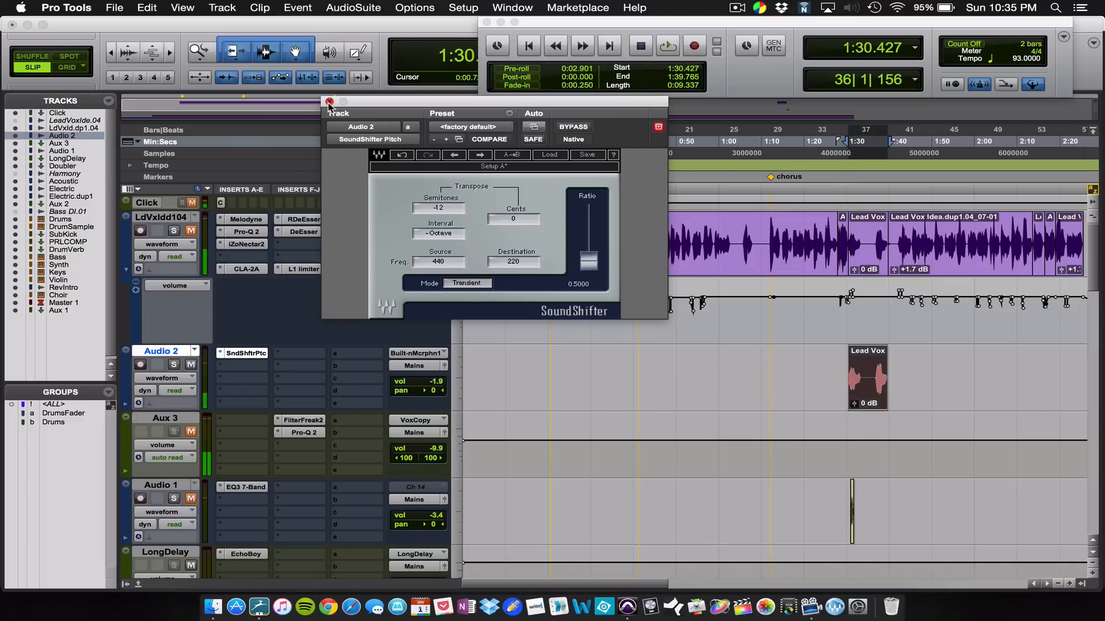
Step: Close the SoundShifter window, unmute the lead vocal track, and audition it together with the Audio 2 clip
left_click(329, 101)
left_click(191, 231)
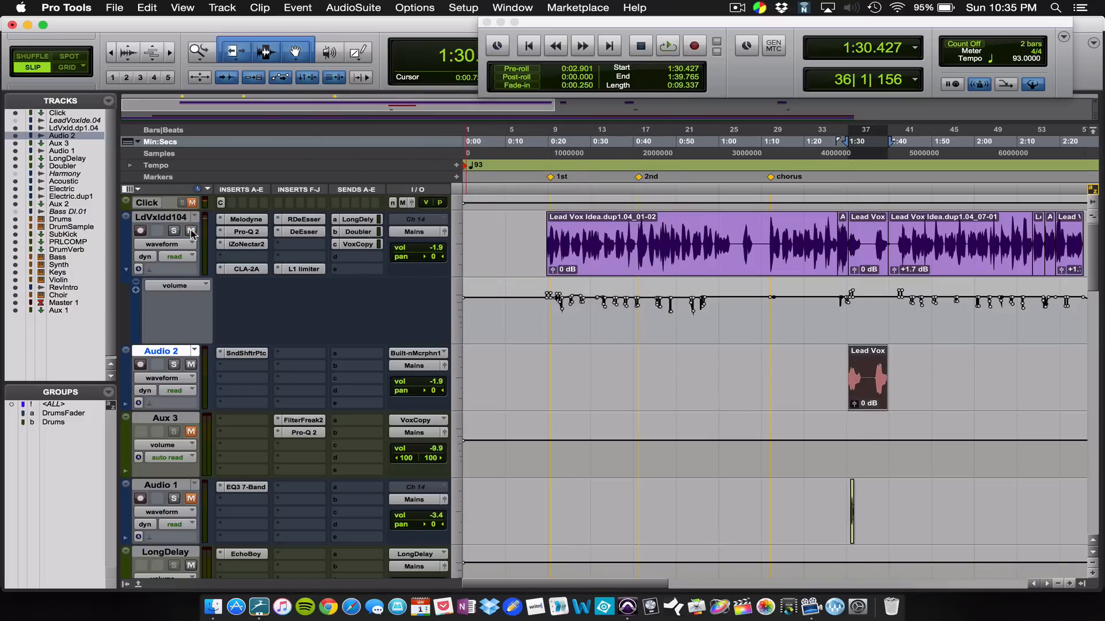
key("space")
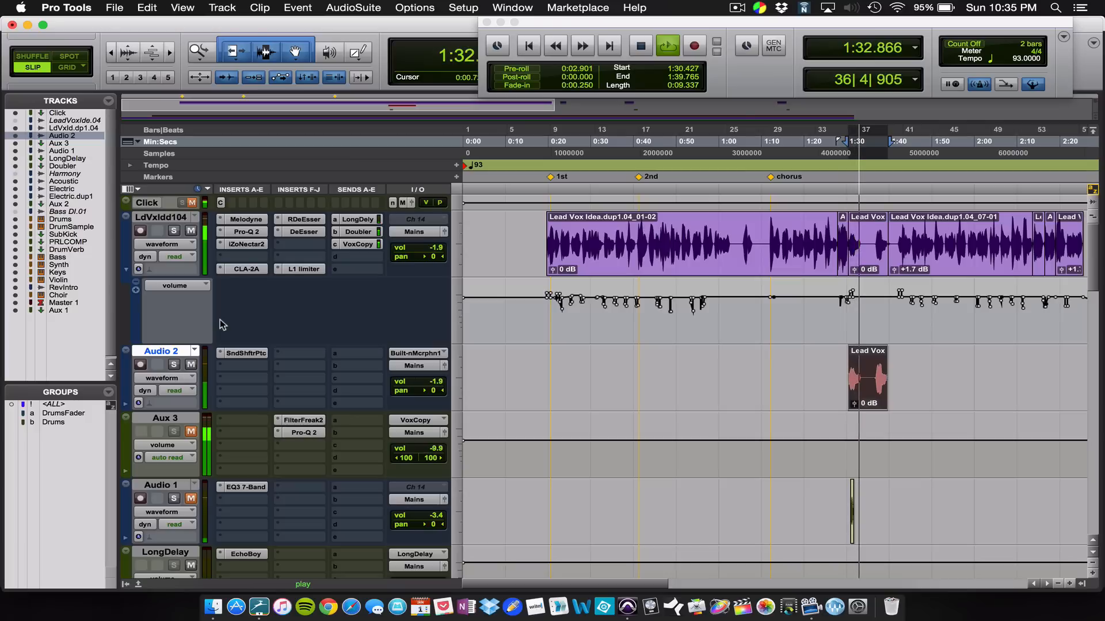
key("space")
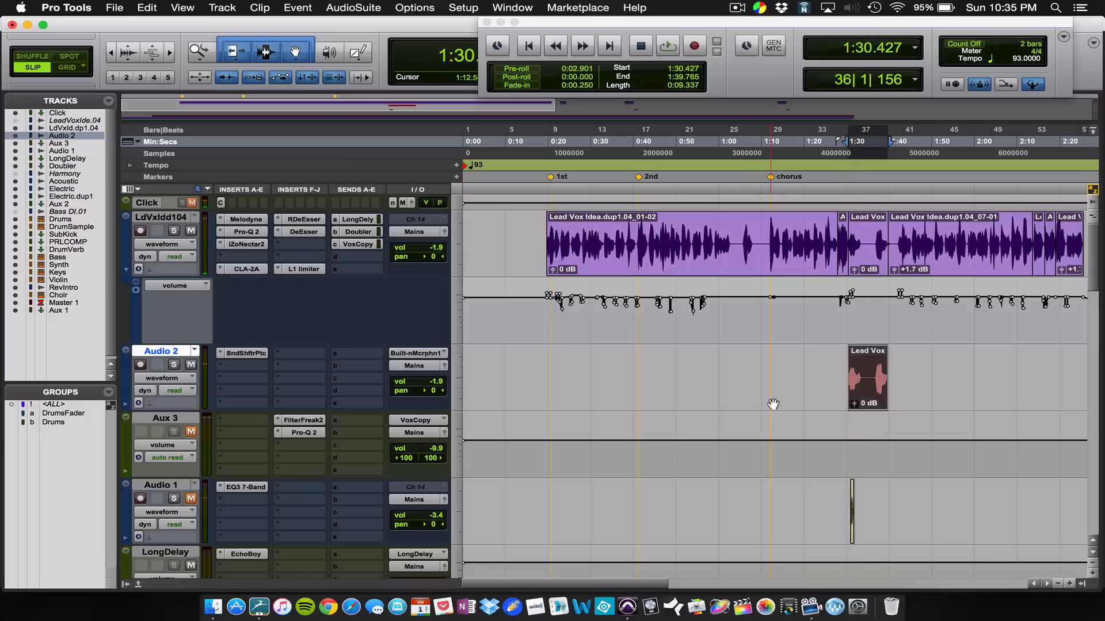
Step: Set the Audio 2 track volume to 0.0 dB and place the playback start just before its clip, at about 1:29.280
left_click_drag(435, 382, 436, 386)
left_click(843, 177)
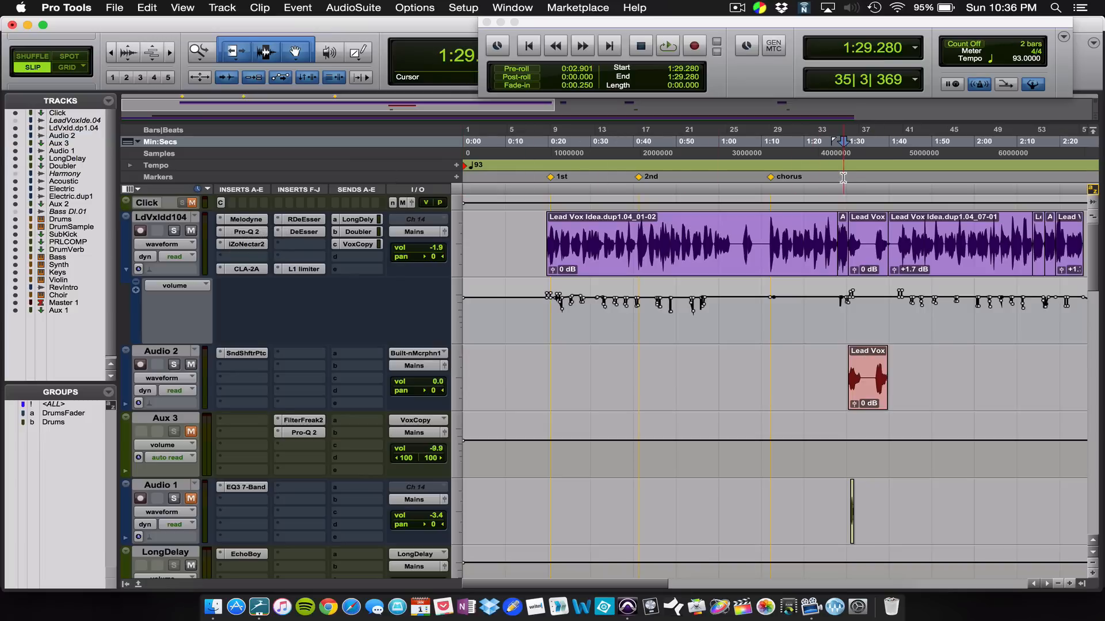